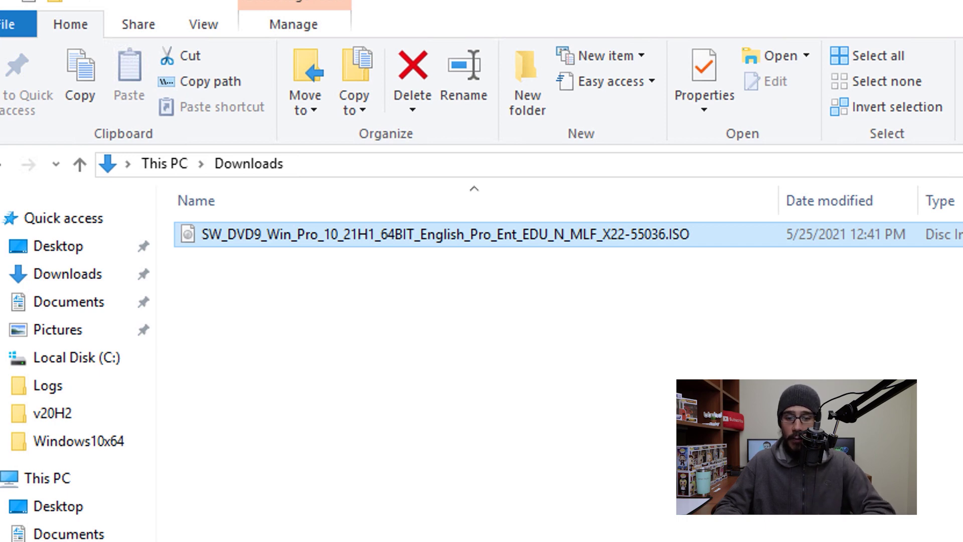
Mount the Windows 10 21H1 ISO, SW_DVD9_Win_Pro_10_21H1_64BIT_English_Pro_Ent_EDU_N_MLF_X22-55036.ISO, from the Downloads folder.
{"action": "right_click", "coordinate": [287, 240]}
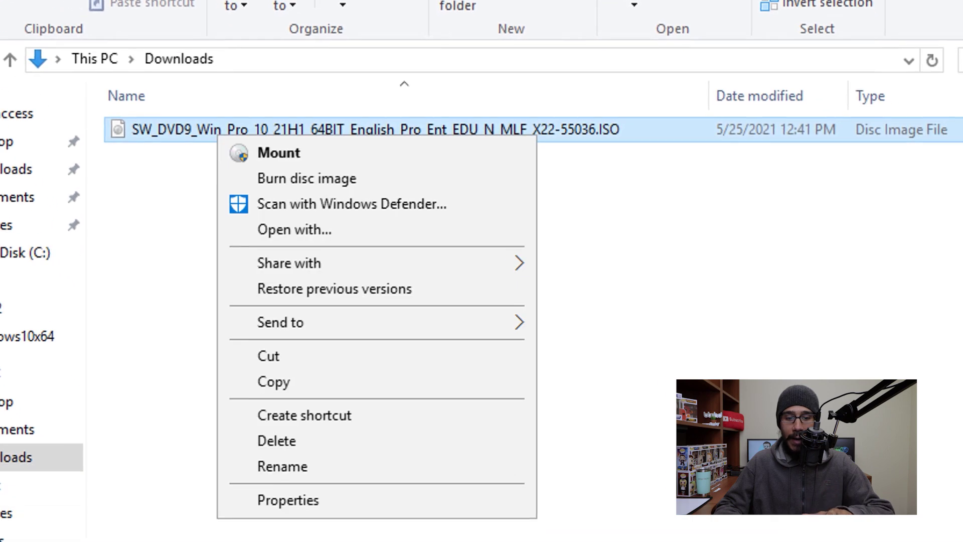
{"action": "left_click", "coordinate": [225, 73]}
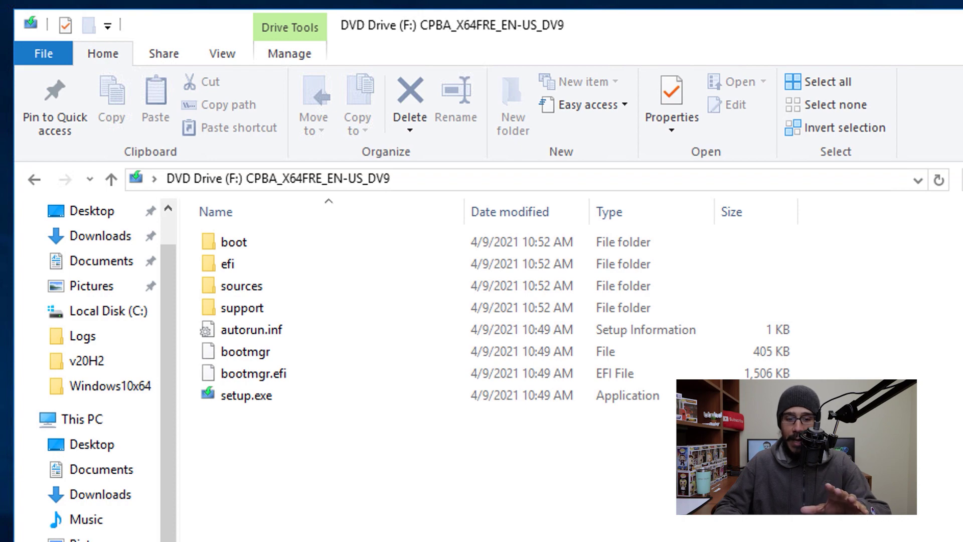
Switch to the Configuration Manager console and start adding an operating system image from \\bj-sccm\sources\OSD\OS\OSImages\Windows10x64\v21H1\sources\install.wim.
{"action": "key", "text": "alt+Tab"}
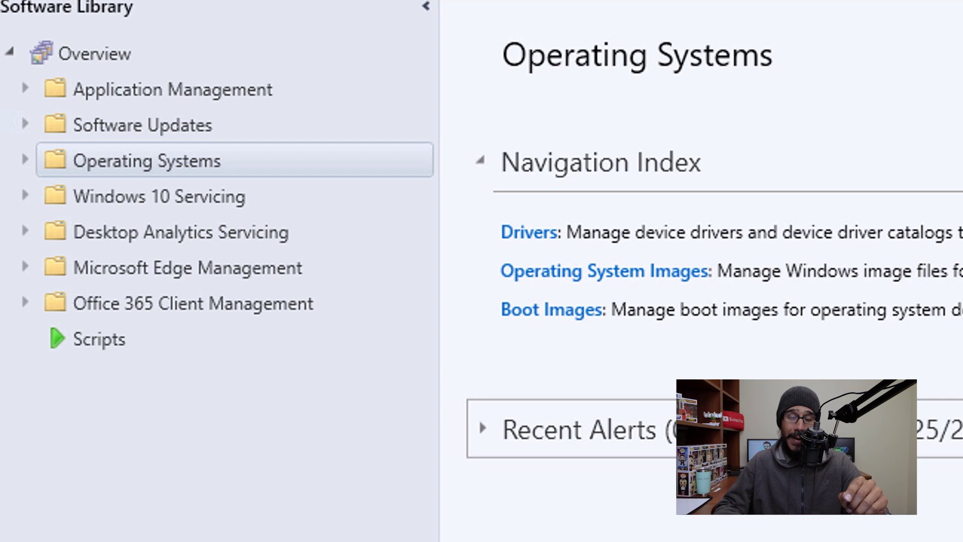
{"action": "key", "text": "Right"}
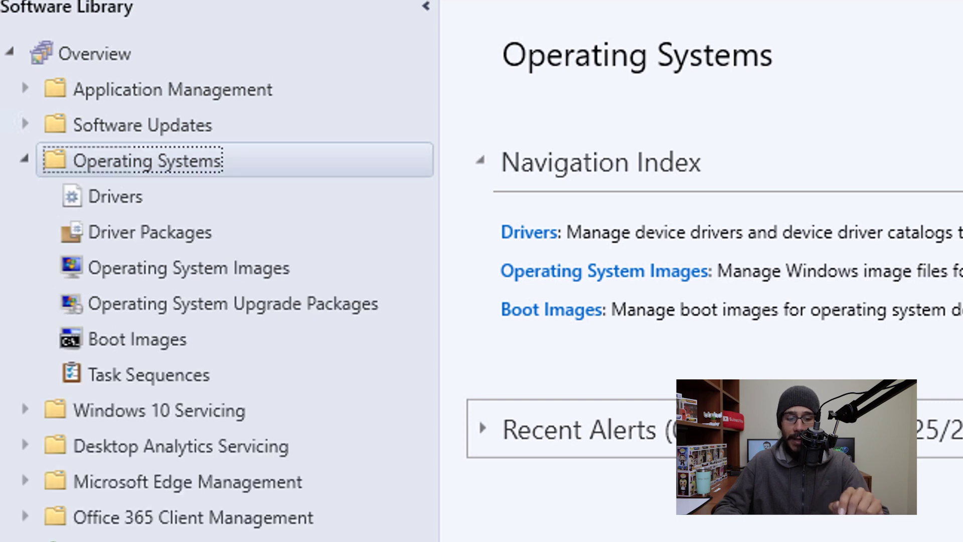
{"action": "right_click", "coordinate": [254, 270]}
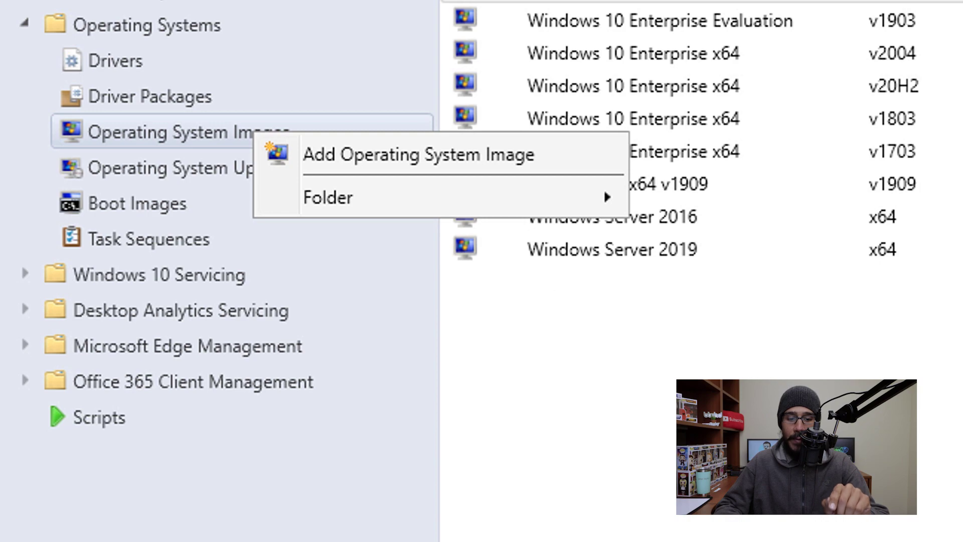
{"action": "left_click", "coordinate": [419, 155]}
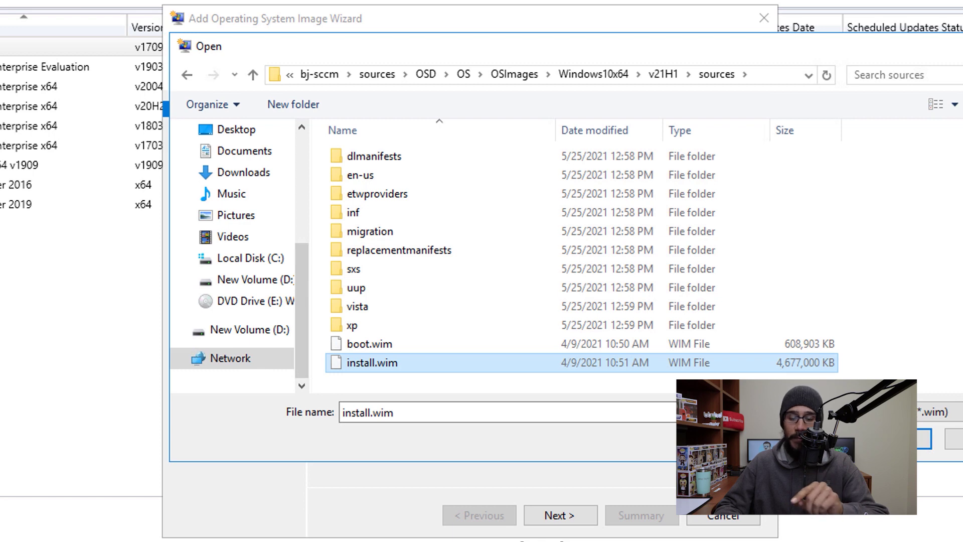
{"action": "left_click", "coordinate": [896, 439]}
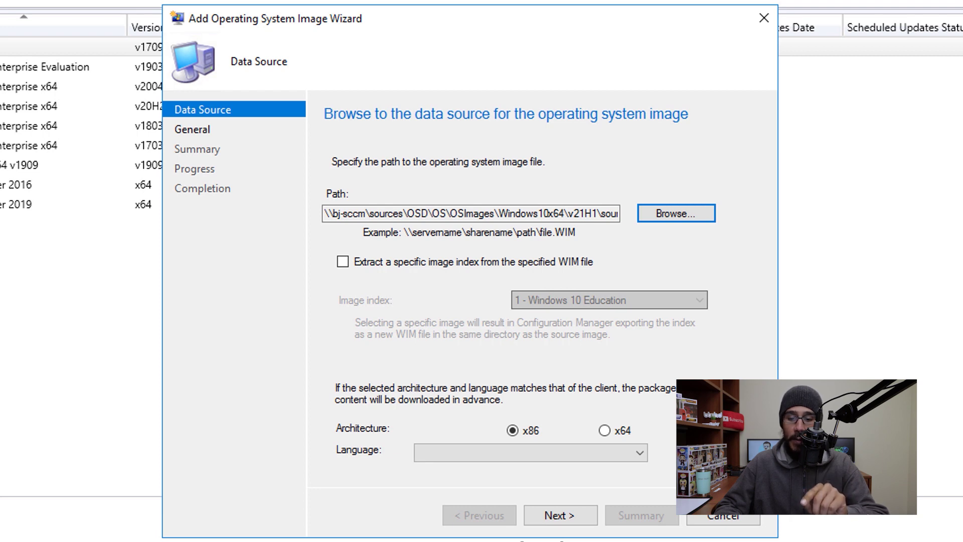
Extract image index 3 - Windows 10 Enterprise from the WIM file, with x64 architecture and English (United States) language.
{"action": "left_click", "coordinate": [342, 262]}
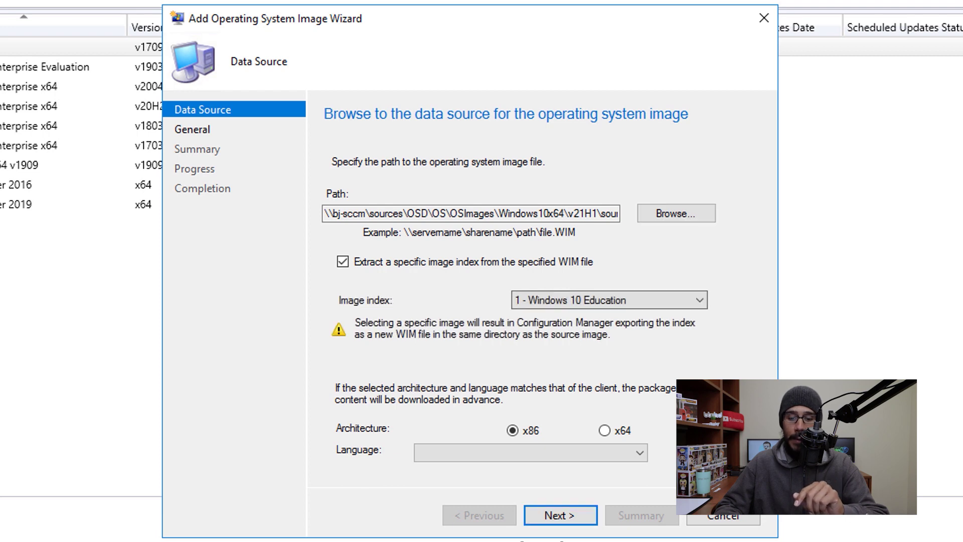
{"action": "left_click", "coordinate": [610, 300]}
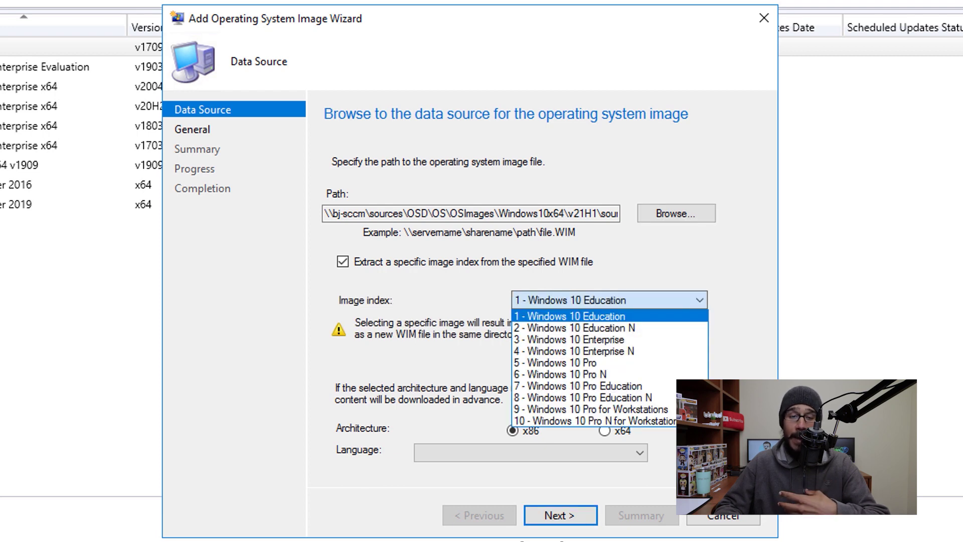
{"action": "key", "text": "Down"}
{"action": "key", "text": "Down"}
{"action": "key", "text": "Return"}
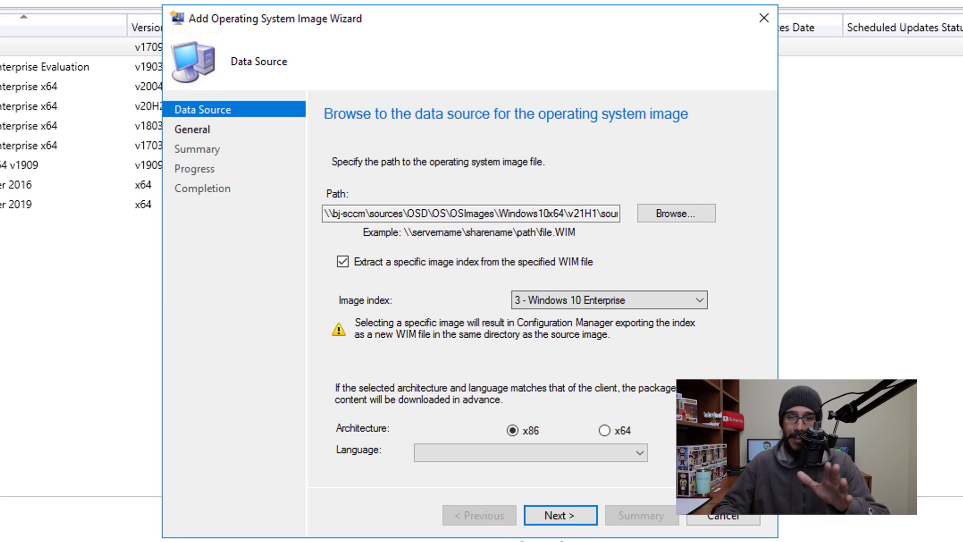
{"action": "left_click", "coordinate": [605, 431]}
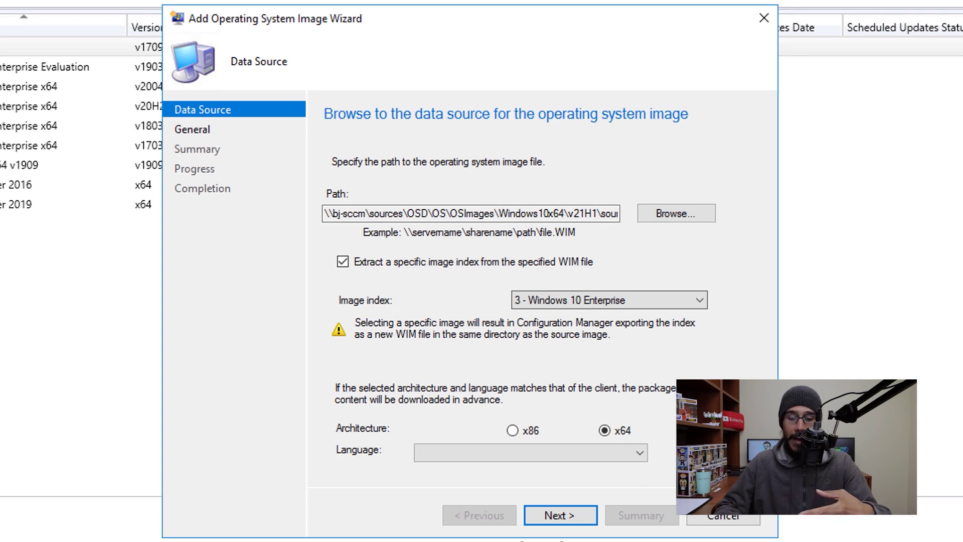
{"action": "left_click", "coordinate": [639, 453]}
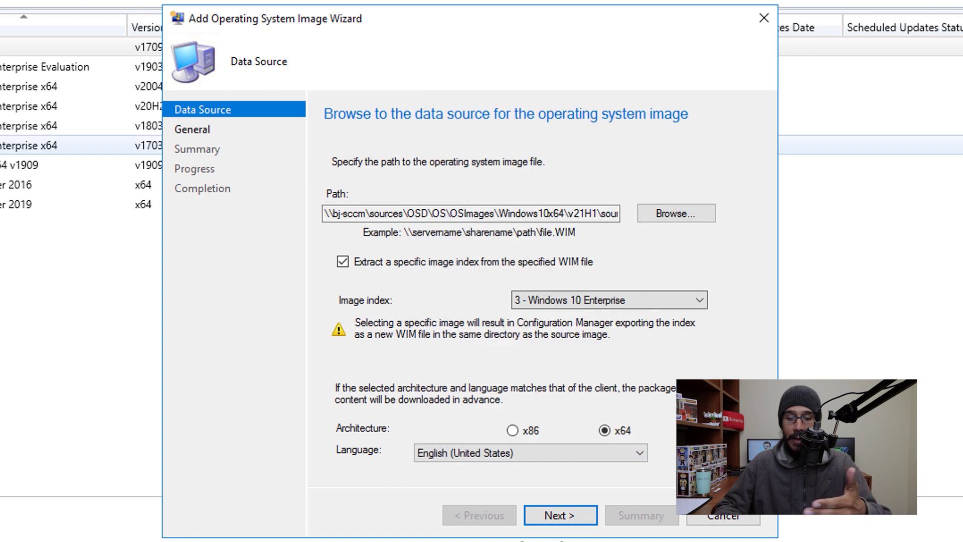
{"action": "key", "text": "Return"}
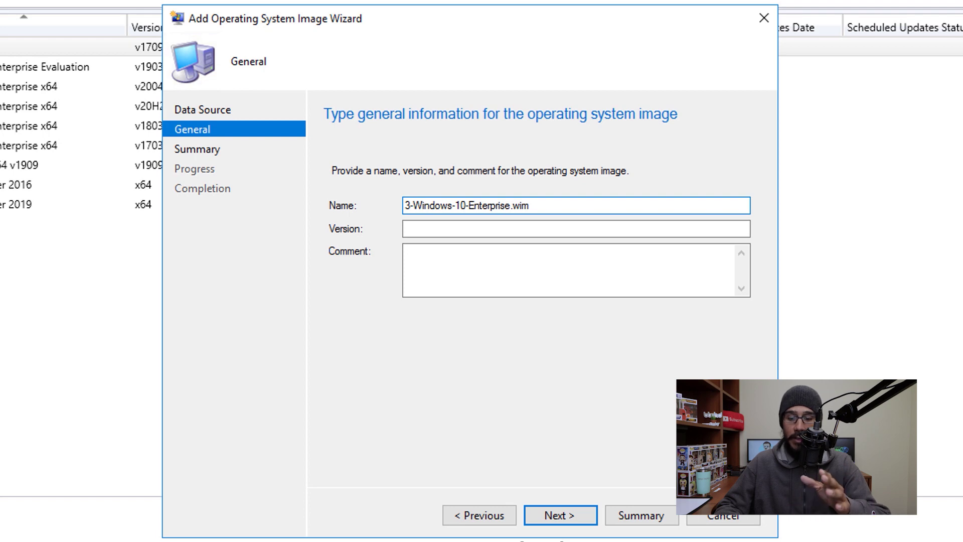
Name the operating system image Windows 10 Enterprise x64, version v21H1, and complete its creation.
{"action": "key", "text": "Return"}
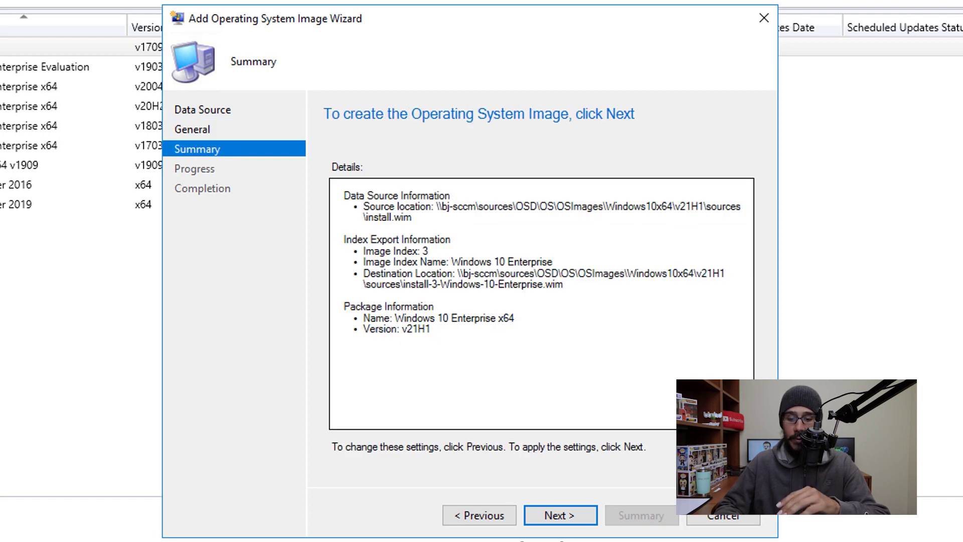
{"action": "key", "text": "Return"}
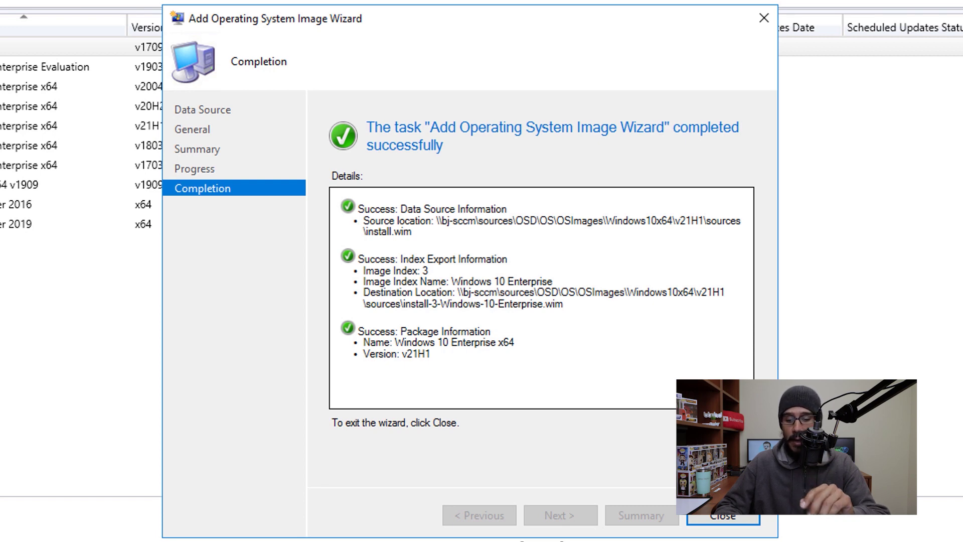
{"action": "key", "text": "Return"}
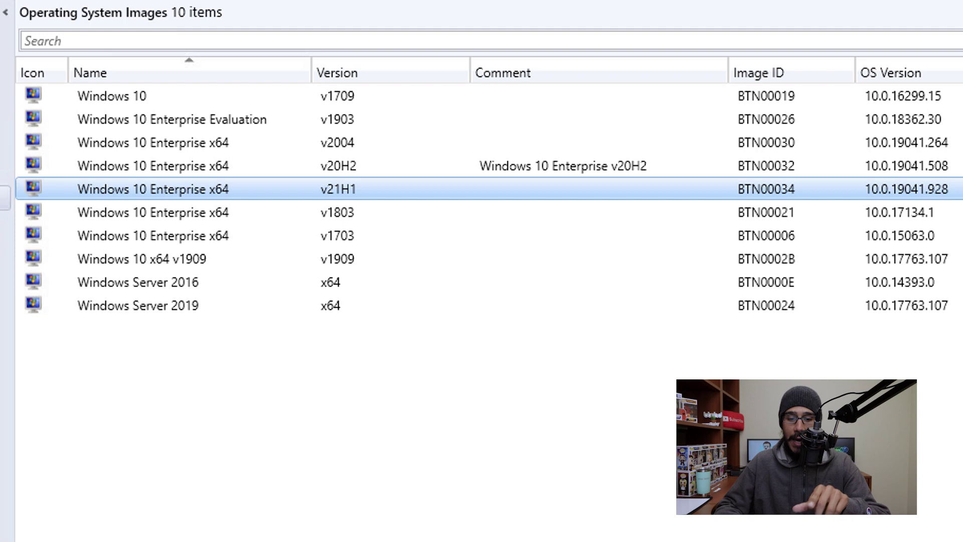
Distribute the Windows 10 Enterprise x64 v21H1 image to the distribution point BJ-SCCM.BTNHD.EDU.
{"action": "right_click", "coordinate": [390, 190]}
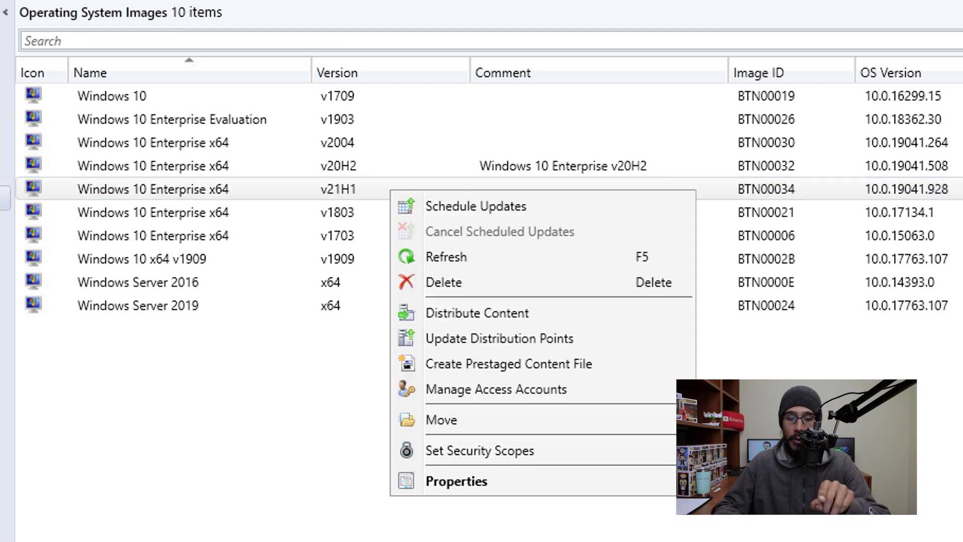
{"action": "left_click", "coordinate": [477, 313]}
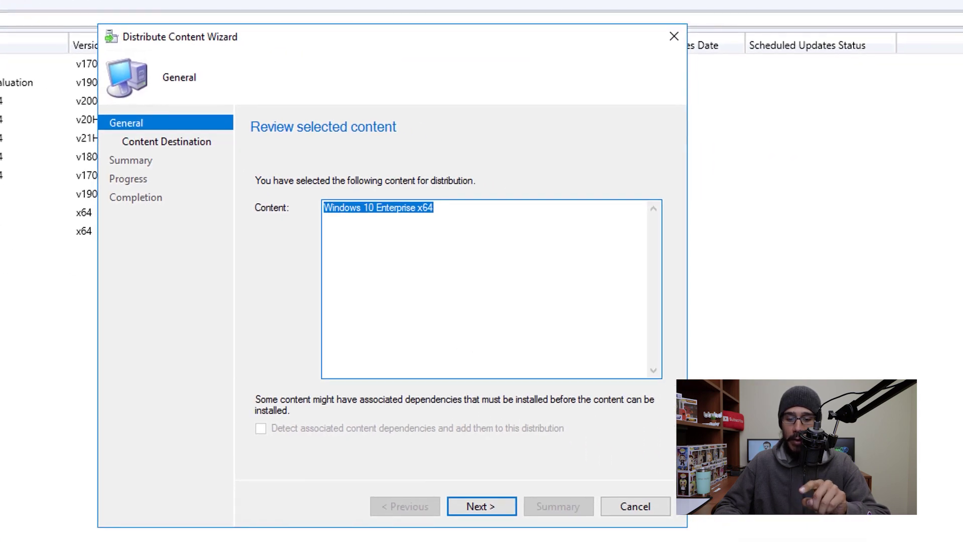
{"action": "key", "text": "Return"}
{"action": "left_click", "coordinate": [622, 251]}
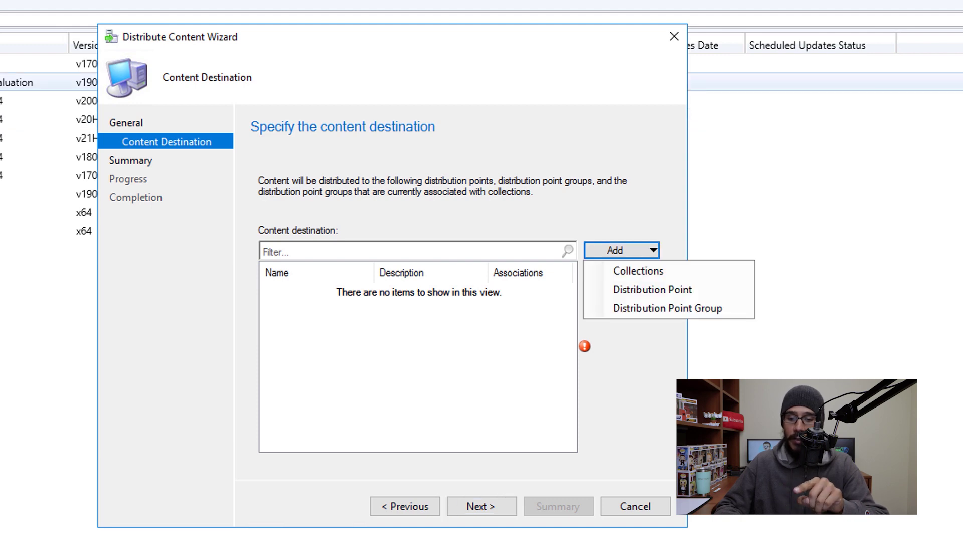
{"action": "left_click", "coordinate": [653, 290]}
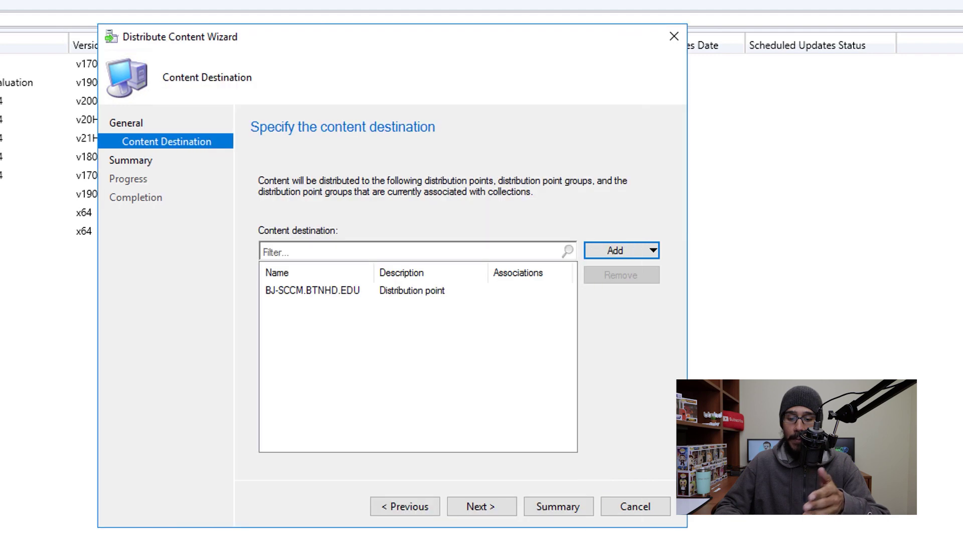
{"action": "key", "text": "alt+n"}
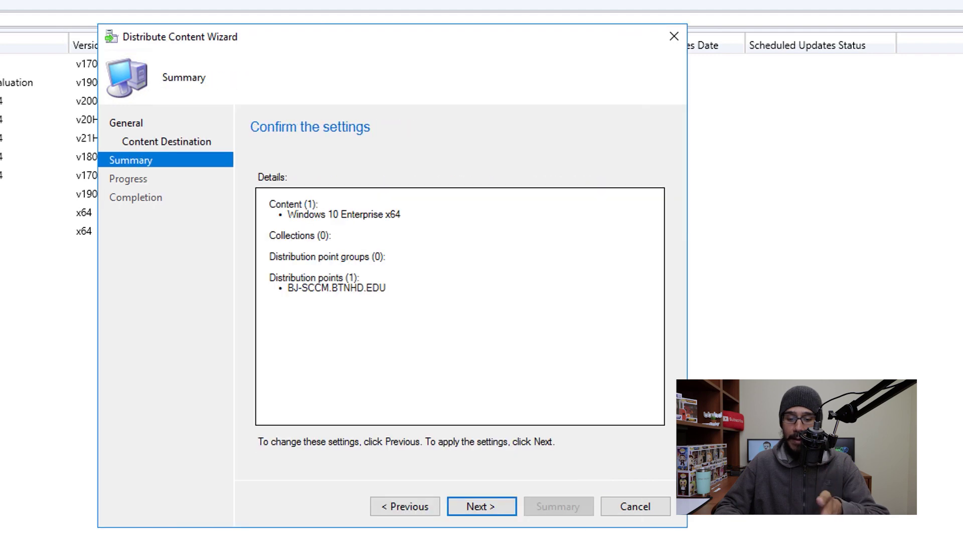
{"action": "key", "text": "alt+n"}
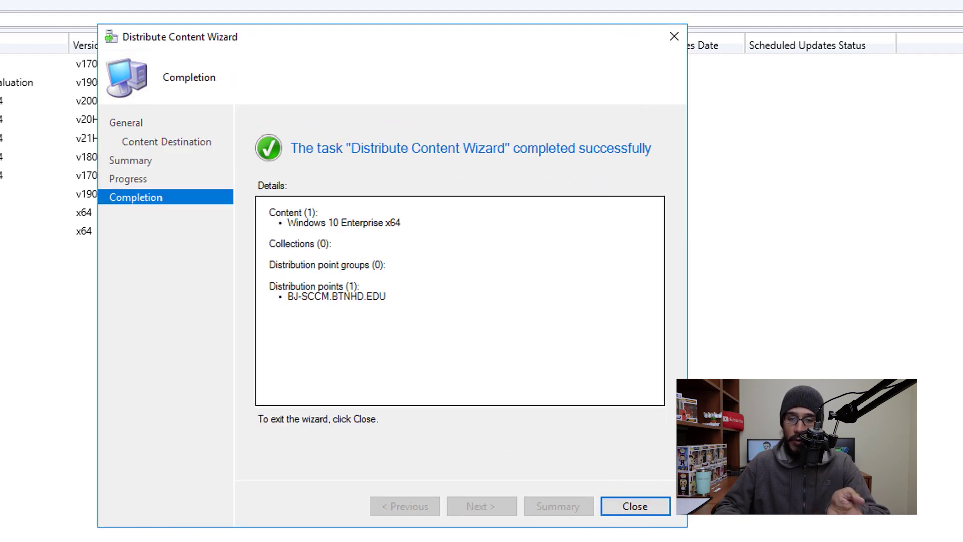
{"action": "key", "text": "Return"}
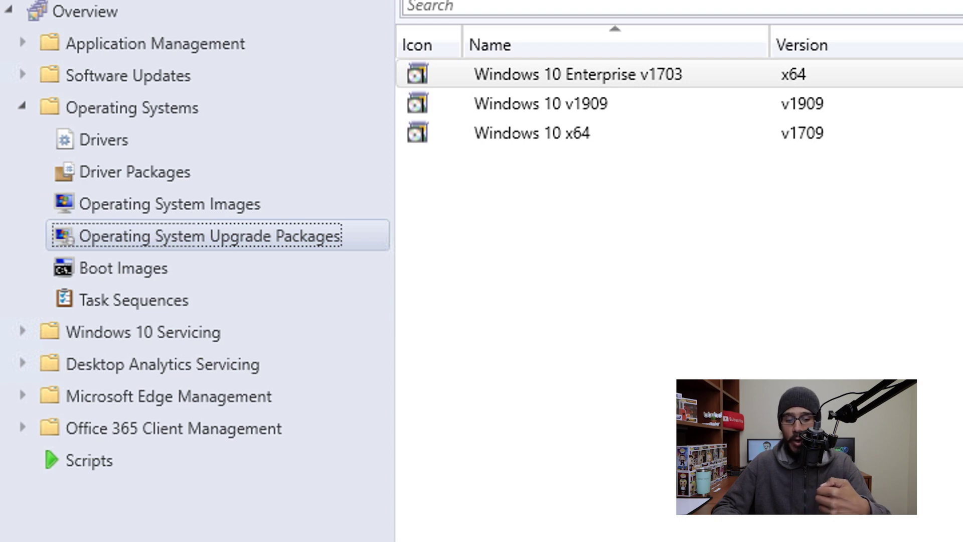
Start adding an operating system upgrade package with the source folder \\bj-sccm\sources\OSD\OS\OSImages\Windows10x64\v21H1.
{"action": "right_click", "coordinate": [298, 235]}
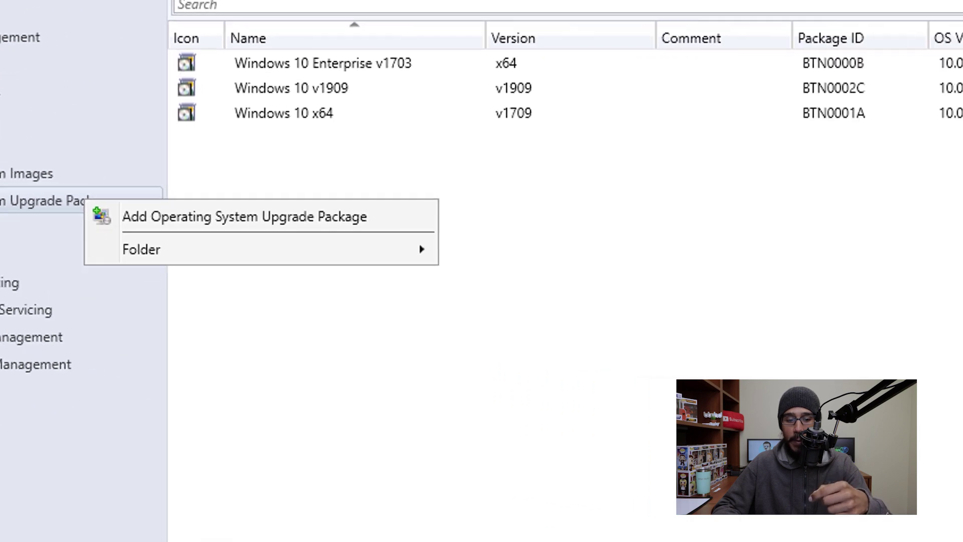
{"action": "left_click", "coordinate": [485, 255]}
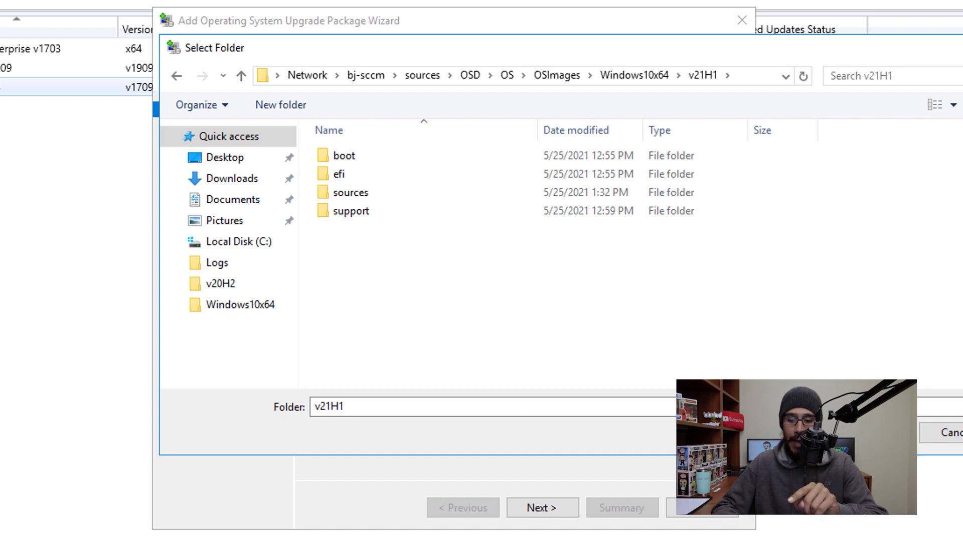
{"action": "left_click", "coordinate": [876, 432]}
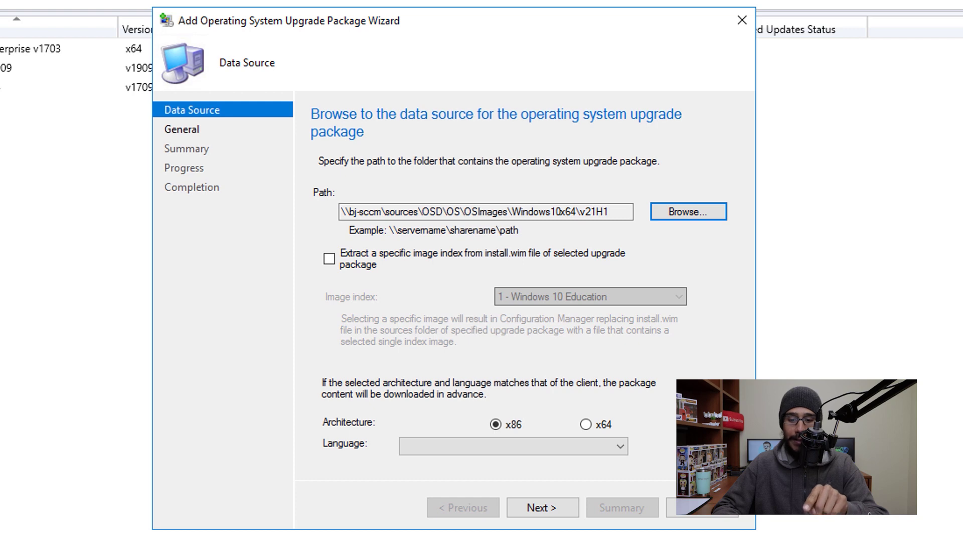
Have the upgrade package extract image index 3 - Windows 10 Enterprise, using x64 architecture and English (United States) language.
{"action": "left_click", "coordinate": [329, 259]}
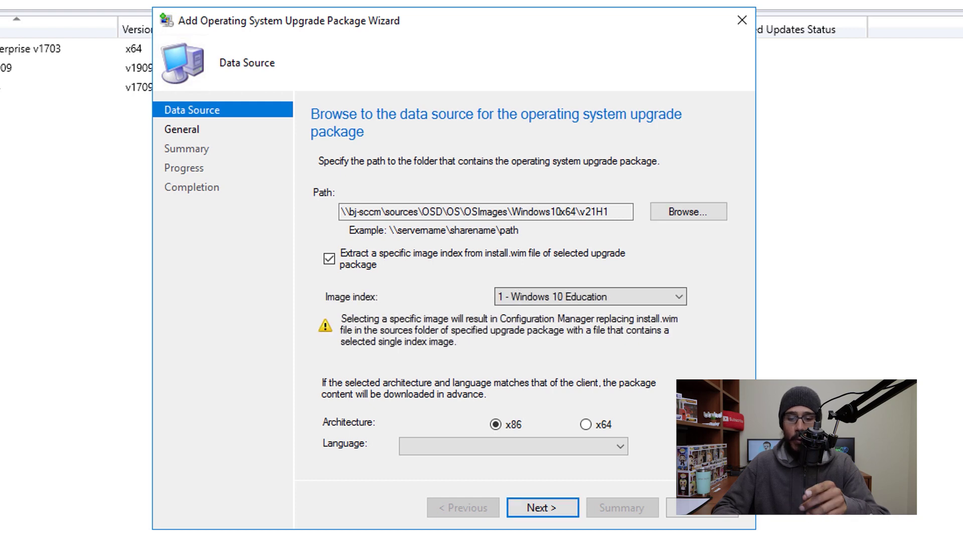
{"action": "left_click", "coordinate": [590, 297]}
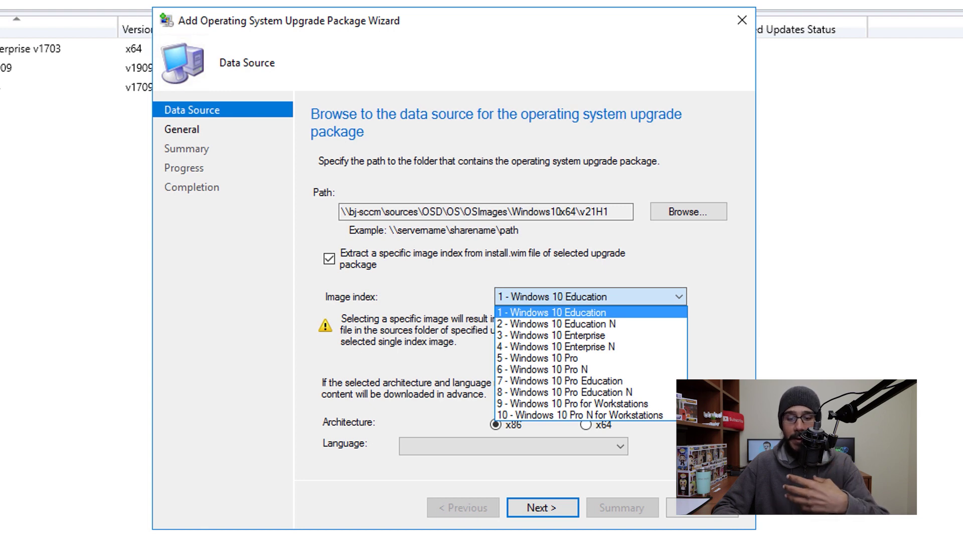
{"action": "key", "text": "Down"}
{"action": "key", "text": "Down"}
{"action": "key", "text": "Return"}
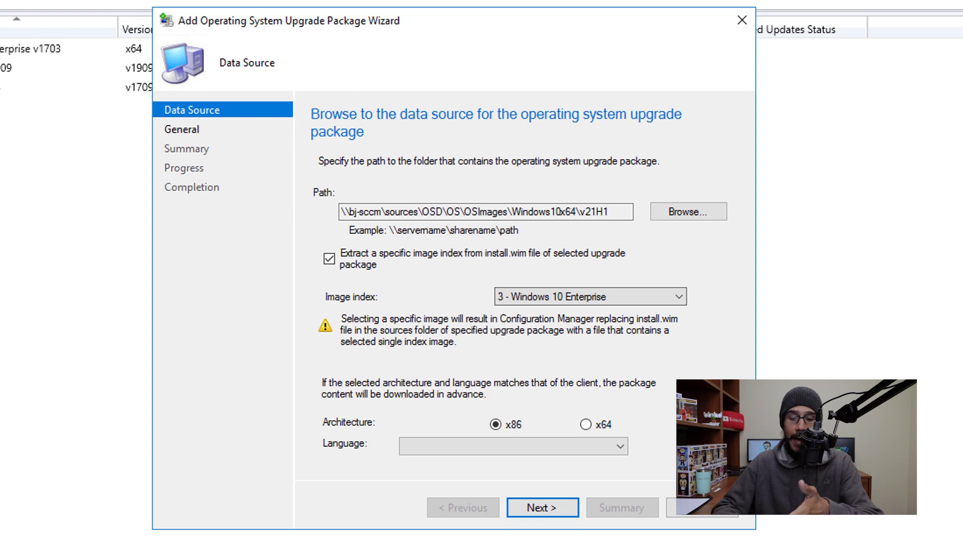
{"action": "left_click", "coordinate": [586, 425]}
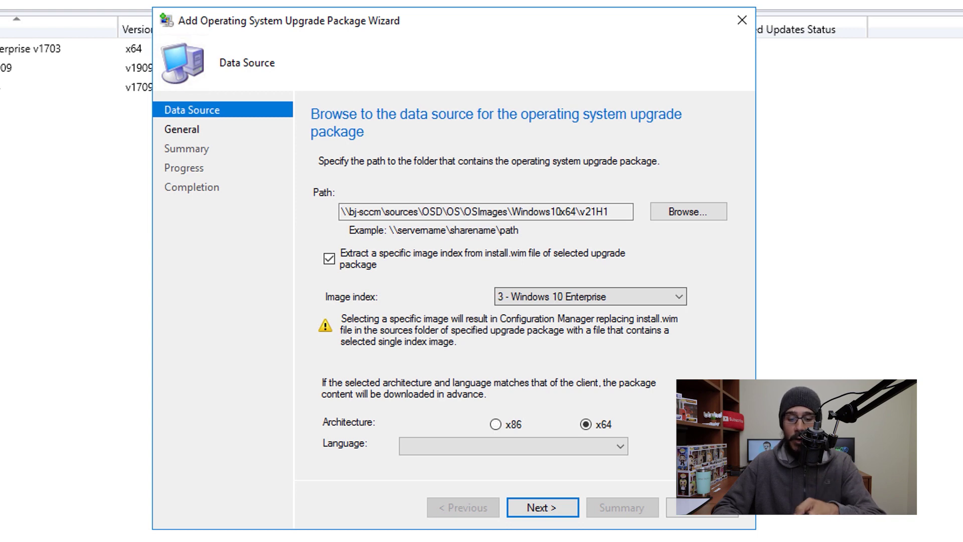
{"action": "left_click", "coordinate": [592, 446]}
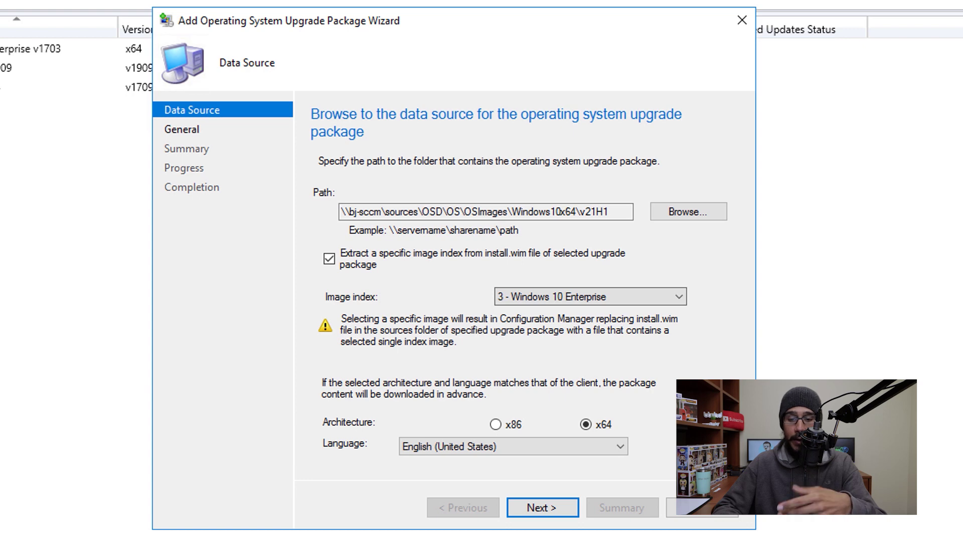
Name the upgrade package Windows 10 x64, version 21H1, with the comment BTNHD, and complete its creation.
{"action": "key", "text": "Return"}
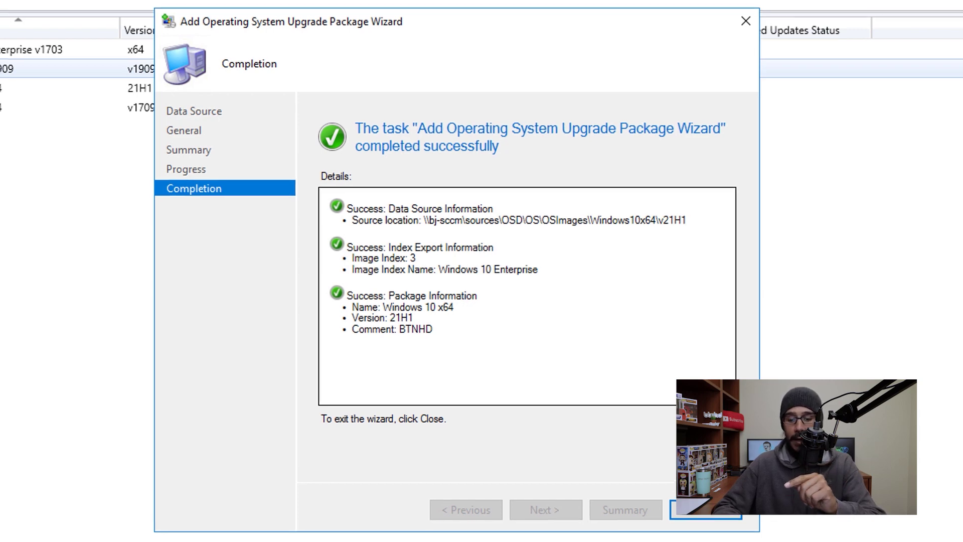
{"action": "left_click", "coordinate": [702, 507]}
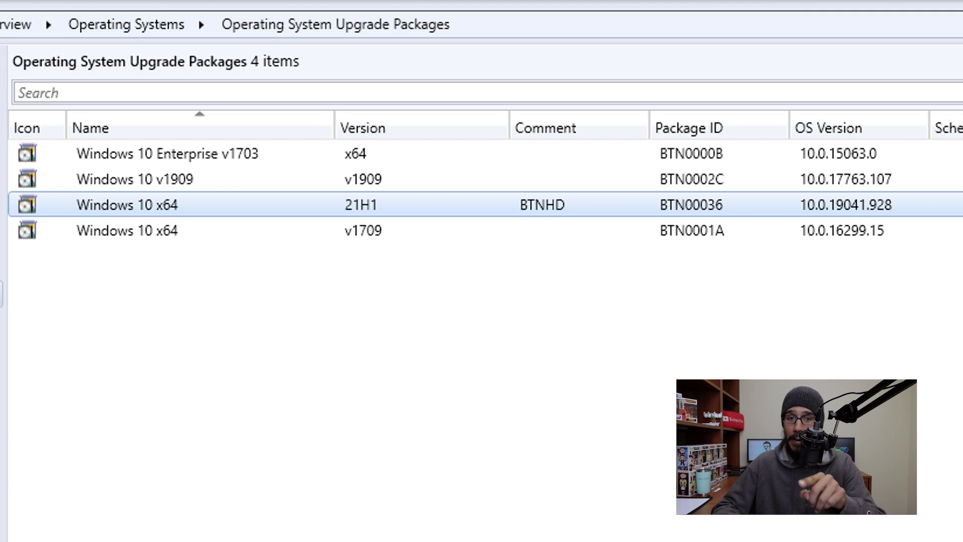
Distribute the Windows 10 x64 21H1 upgrade package to the distribution point BJ-SCCM.BTNHD.EDU.
{"action": "right_click", "coordinate": [289, 204]}
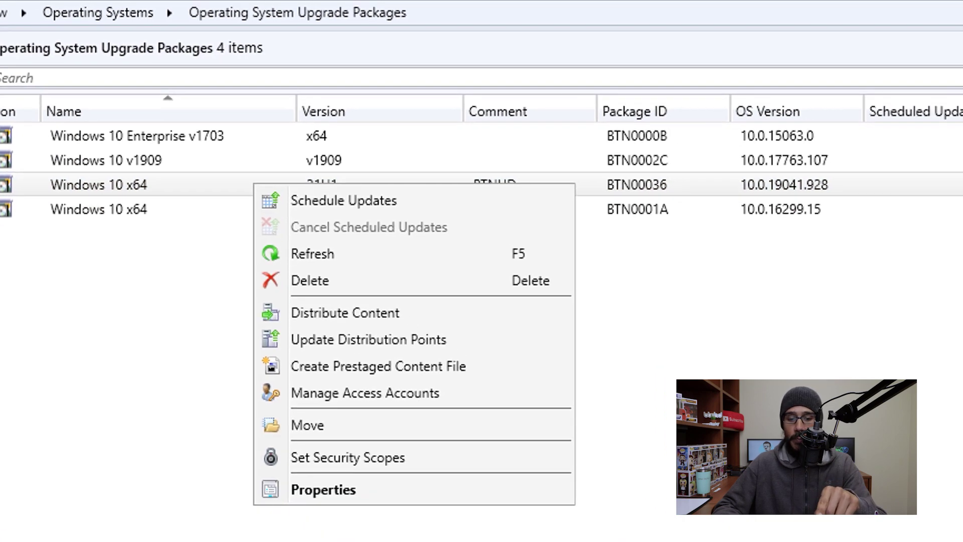
{"action": "left_click", "coordinate": [386, 339]}
{"action": "left_click", "coordinate": [563, 527]}
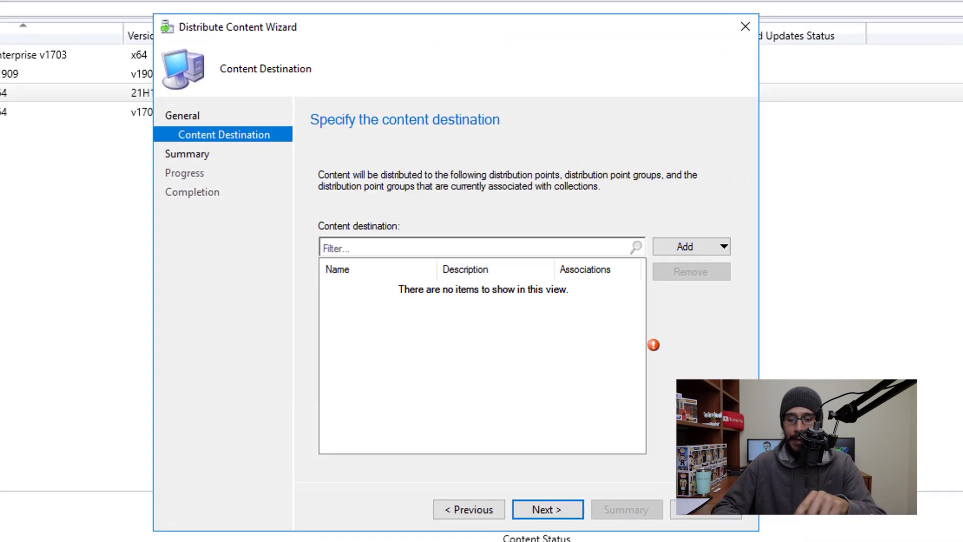
{"action": "left_click", "coordinate": [691, 247]}
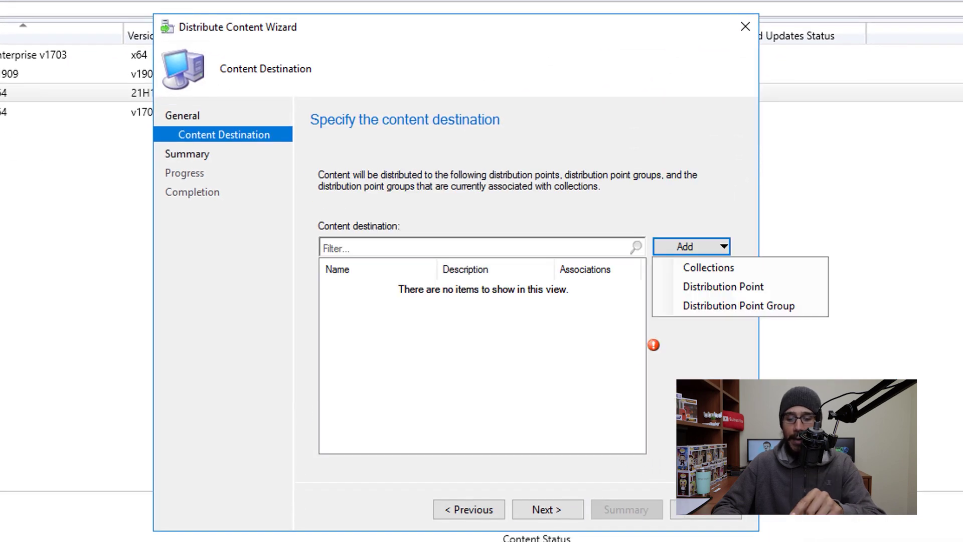
{"action": "left_click", "coordinate": [724, 287]}
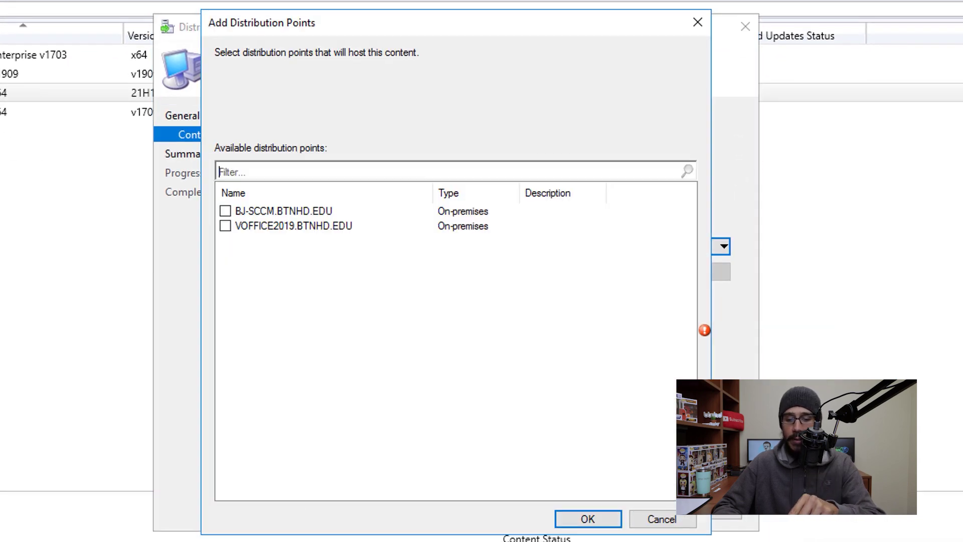
{"action": "left_click", "coordinate": [226, 211]}
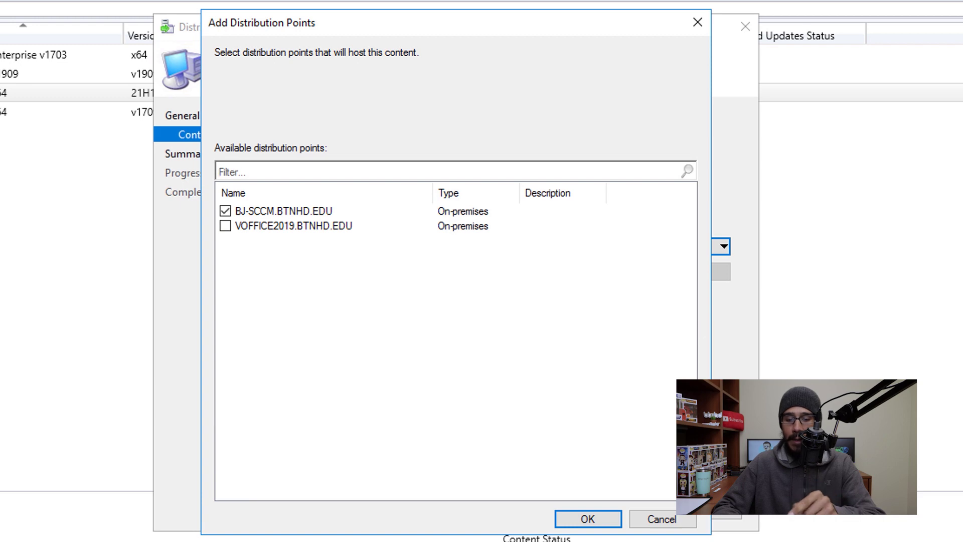
{"action": "key", "text": "Return"}
{"action": "key", "text": "alt+n"}
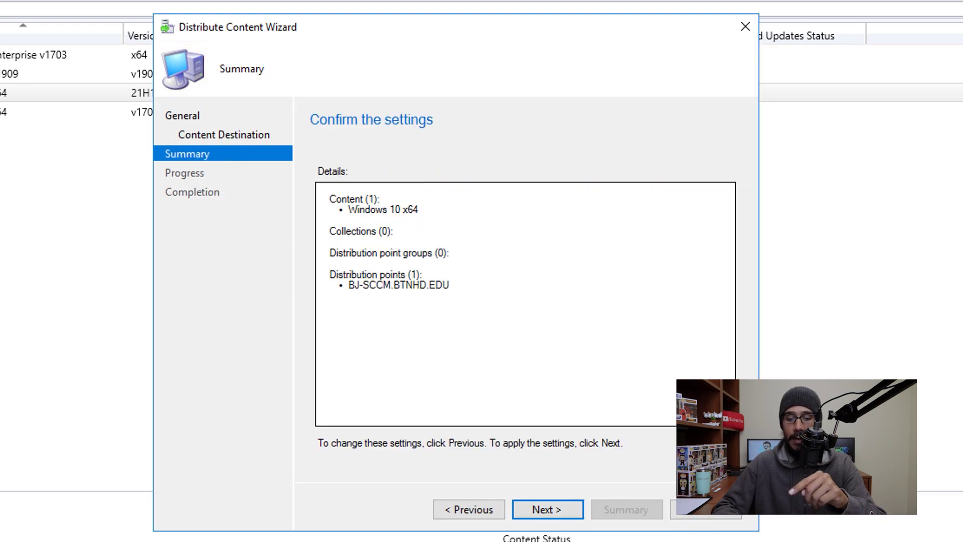
{"action": "key", "text": "alt+n"}
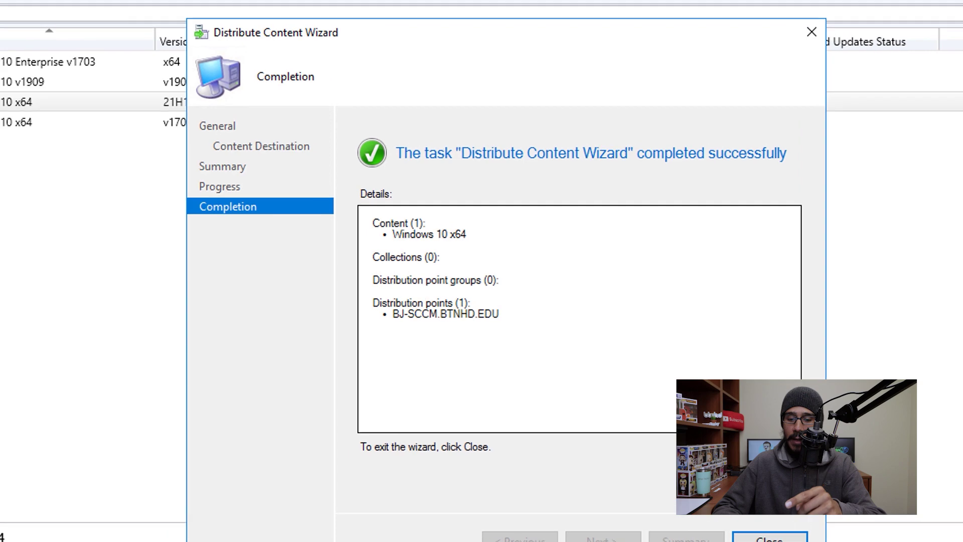
{"action": "key", "text": "Return"}
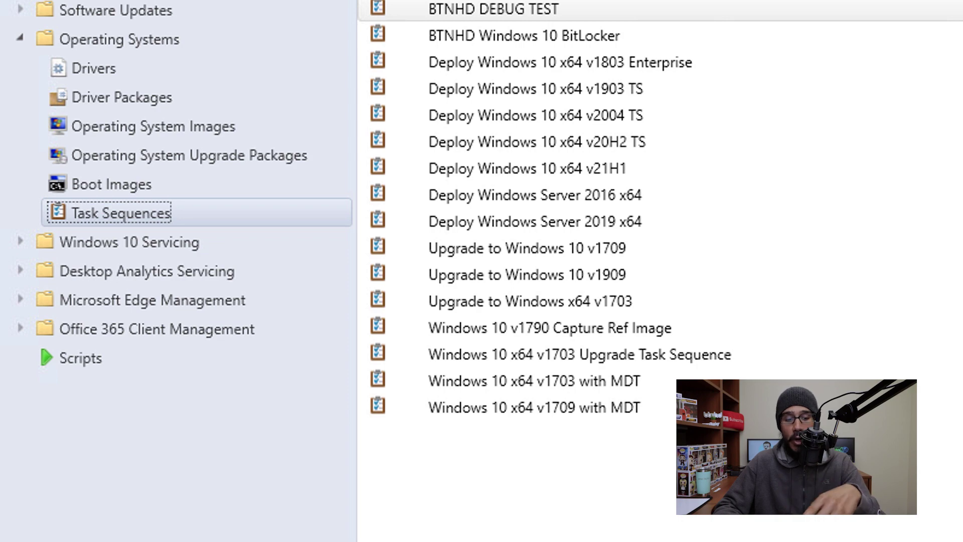
Start a task sequence that upgrades an operating system from an upgrade package, named Upgrade to Windows 10 x64 v21H1 with the description BTNHD.
{"action": "right_click", "coordinate": [163, 213]}
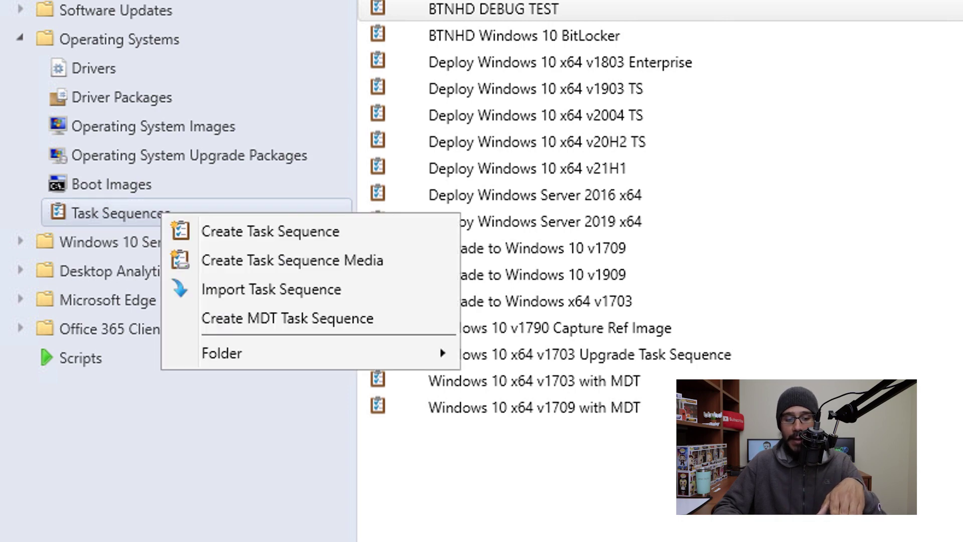
{"action": "left_click", "coordinate": [270, 231]}
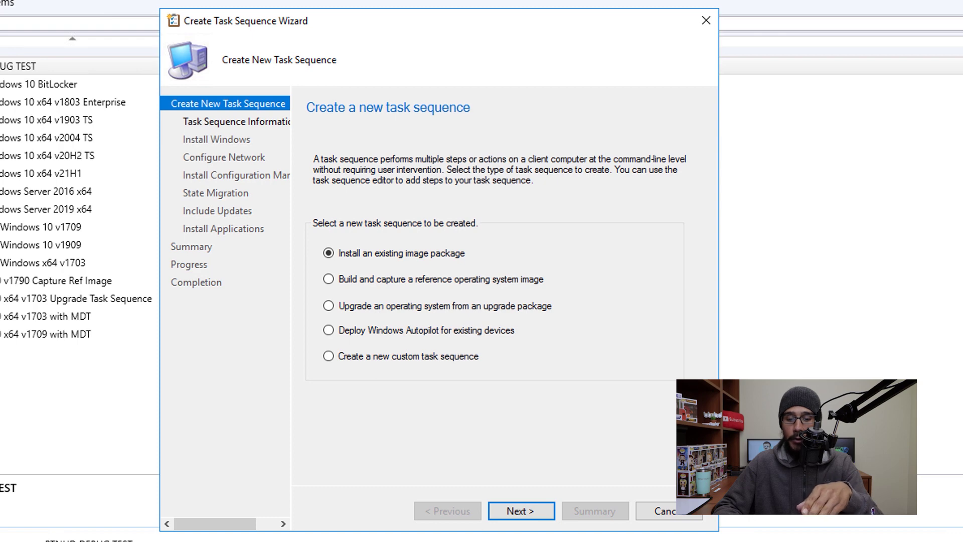
{"action": "left_click", "coordinate": [329, 305]}
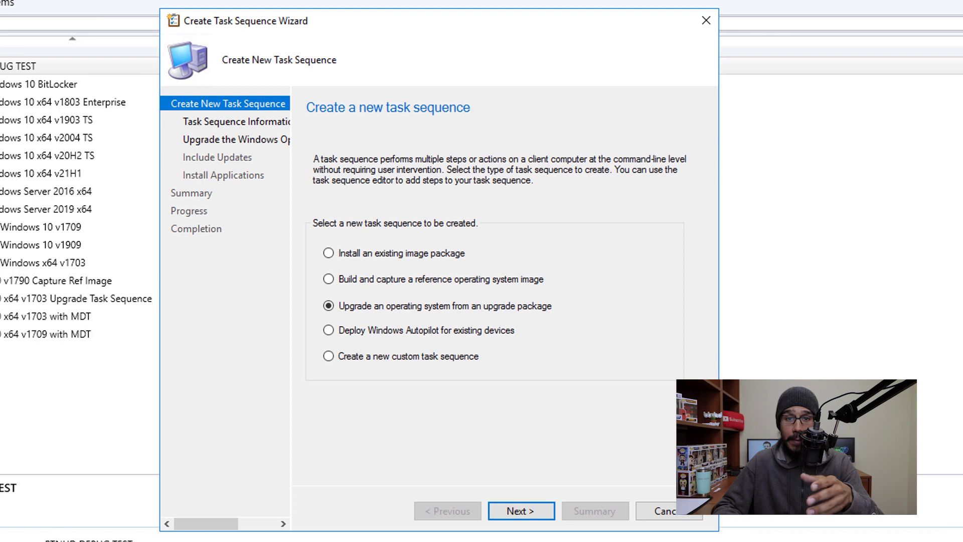
{"action": "key", "text": "Return"}
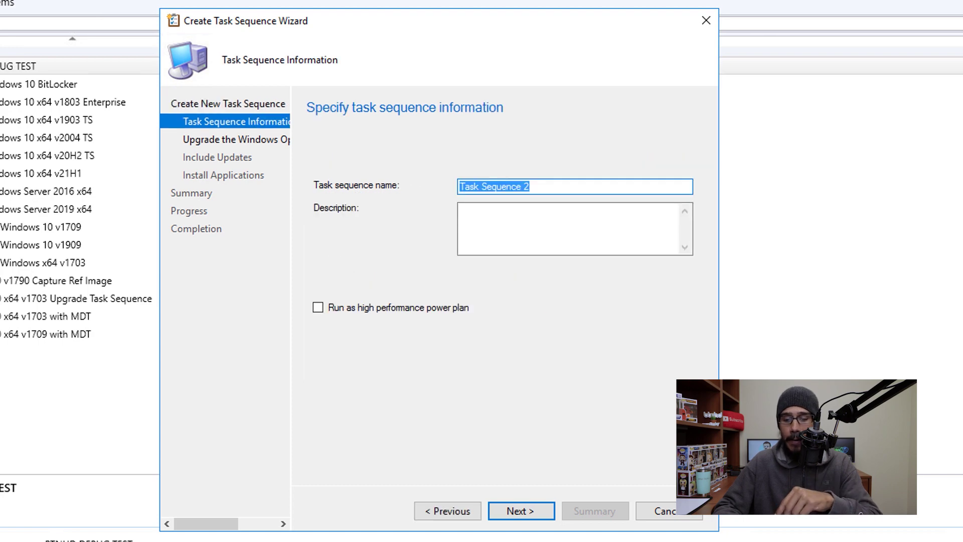
{"action": "type", "text": "Upgrade to Windows 10 x64 v21H1"}
{"action": "key", "text": "Tab"}
{"action": "type", "text": "BTNHD"}
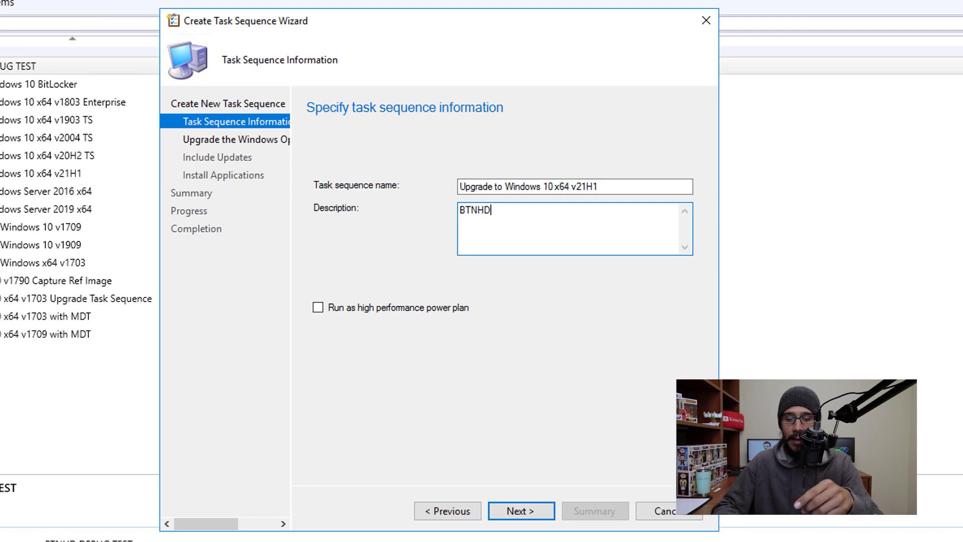
{"action": "key", "text": "Return"}
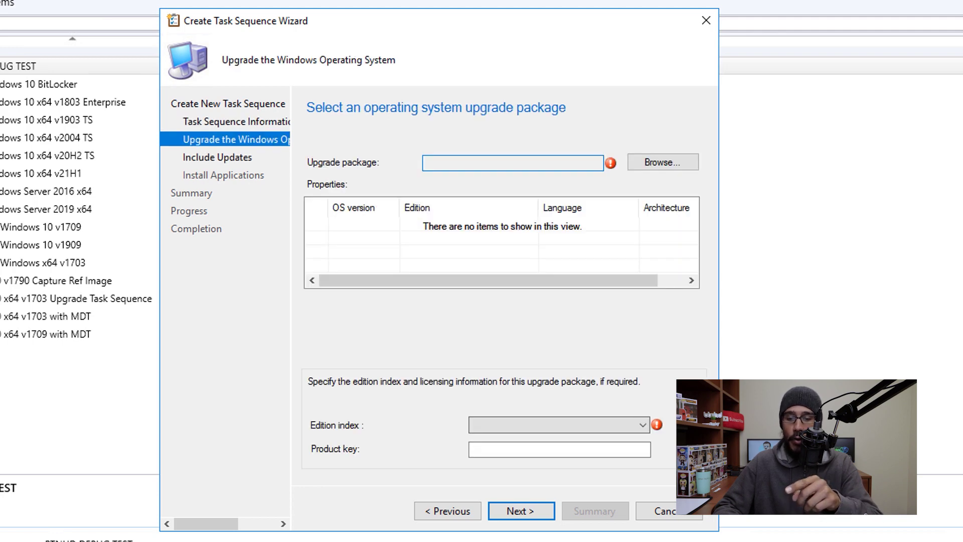
Choose Windows 10 x64 21H1 en-US as the task sequence's upgrade package, with edition index 1 - Windows 10 Enterprise.
{"action": "key", "text": "Tab"}
{"action": "key", "text": "Return"}
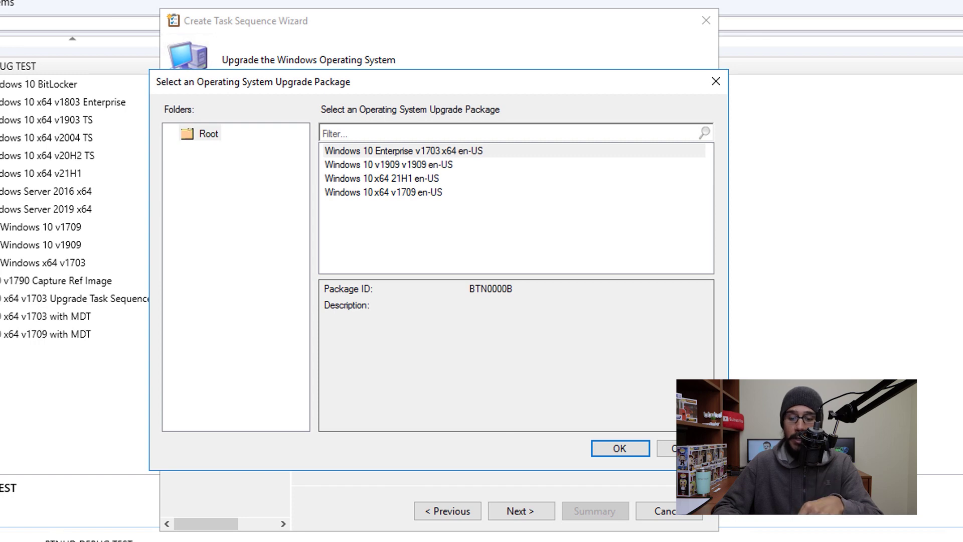
{"action": "left_click", "coordinate": [382, 179]}
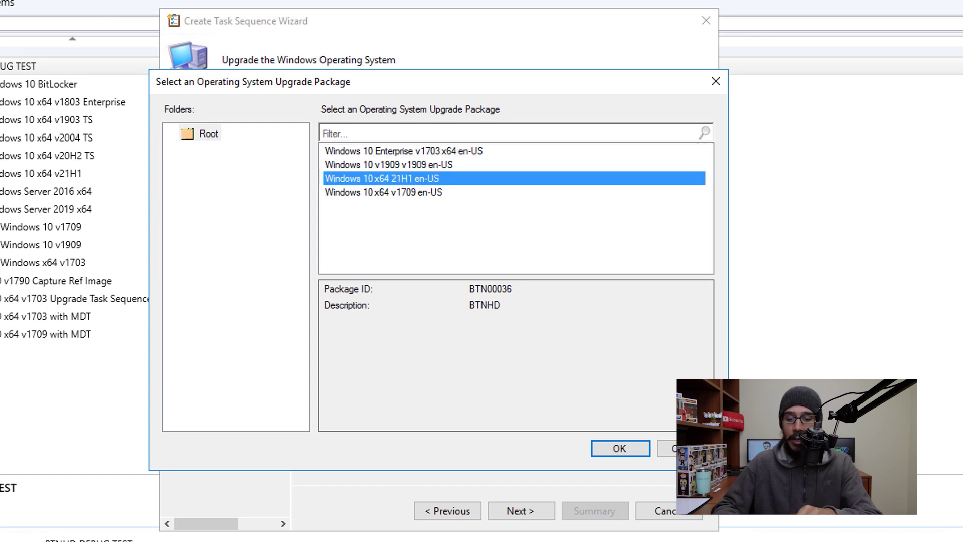
{"action": "key", "text": "Return"}
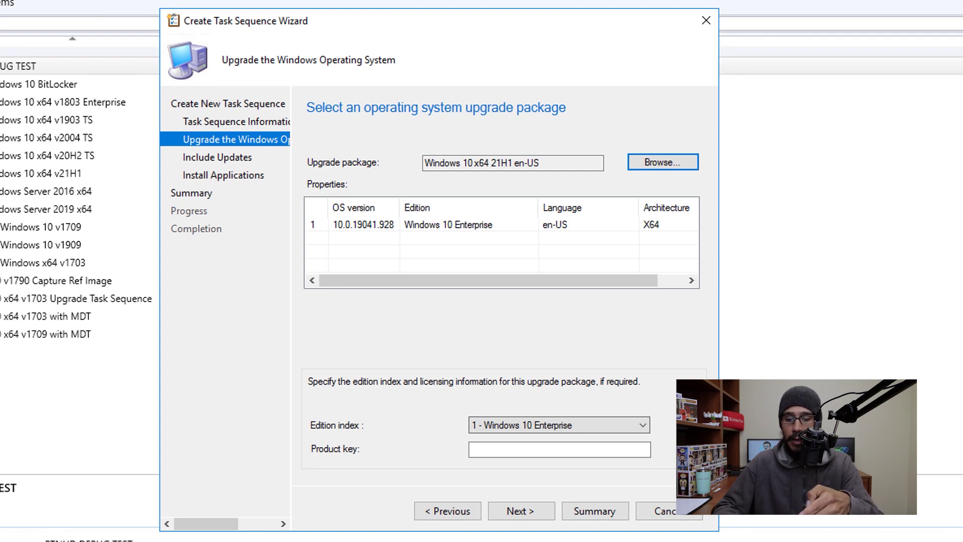
{"action": "left_click", "coordinate": [521, 510]}
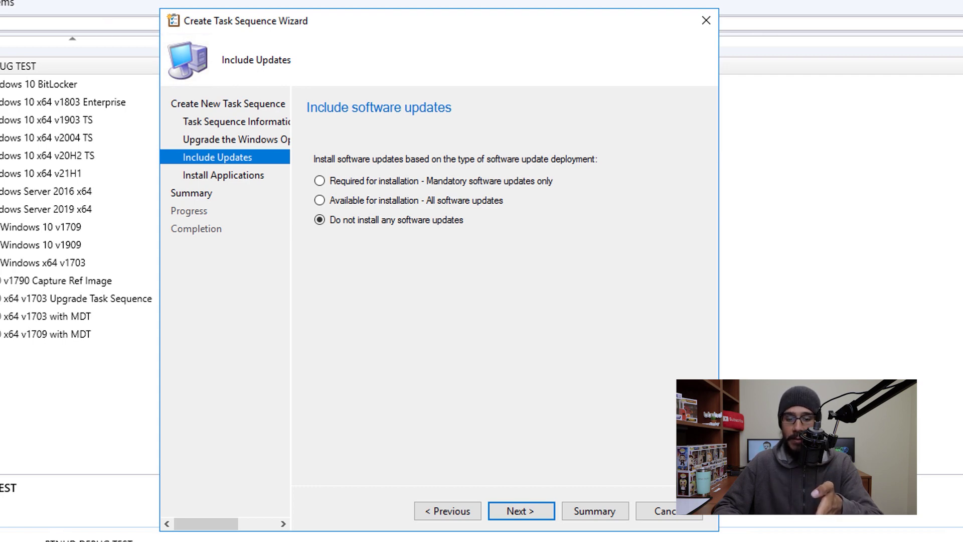
Complete the upgrade task sequence without installing any software updates or applications.
{"action": "key", "text": "alt+n"}
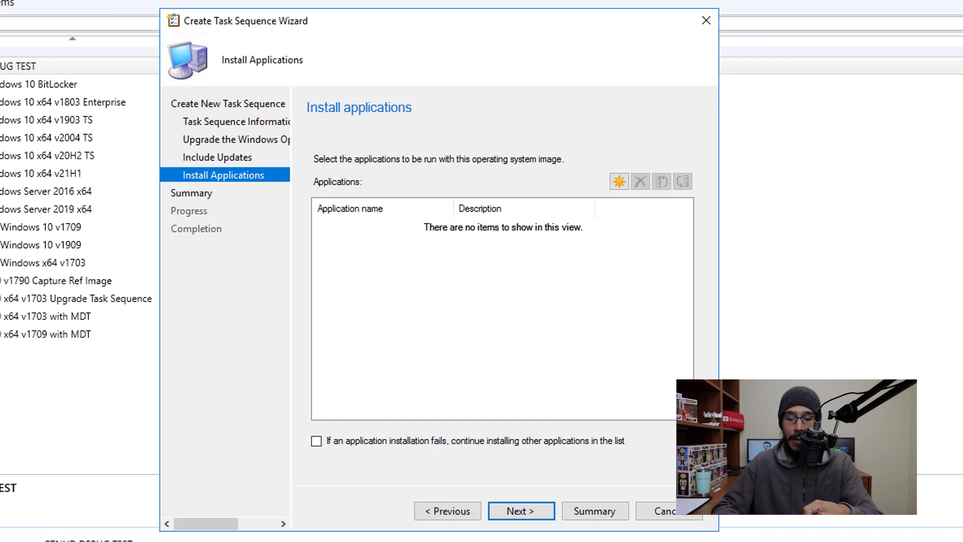
{"action": "key", "text": "alt+n"}
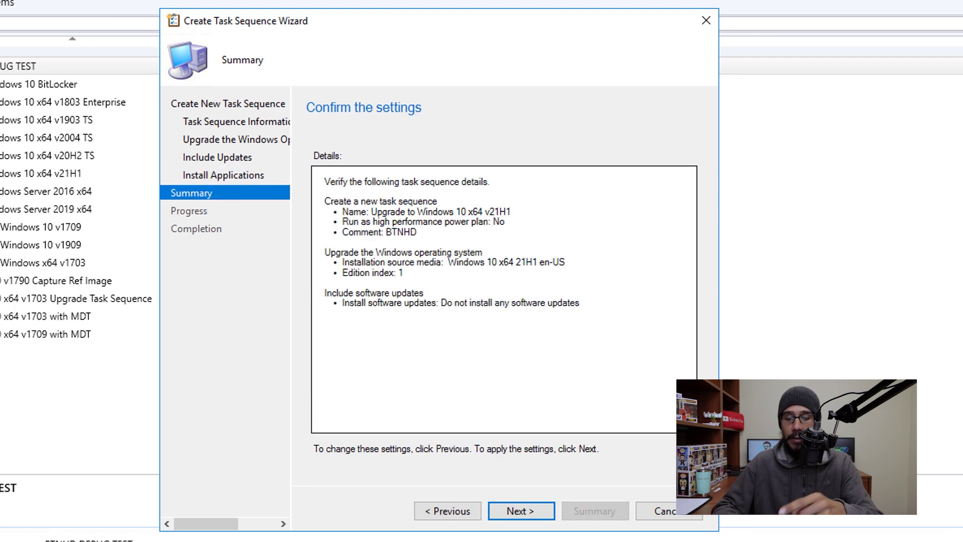
{"action": "key", "text": "alt+n"}
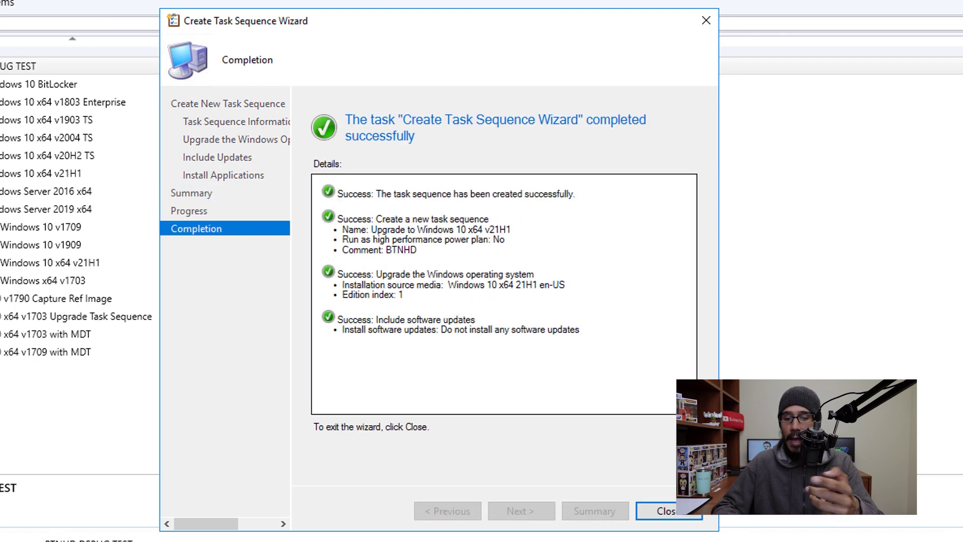
{"action": "key", "text": "Return"}
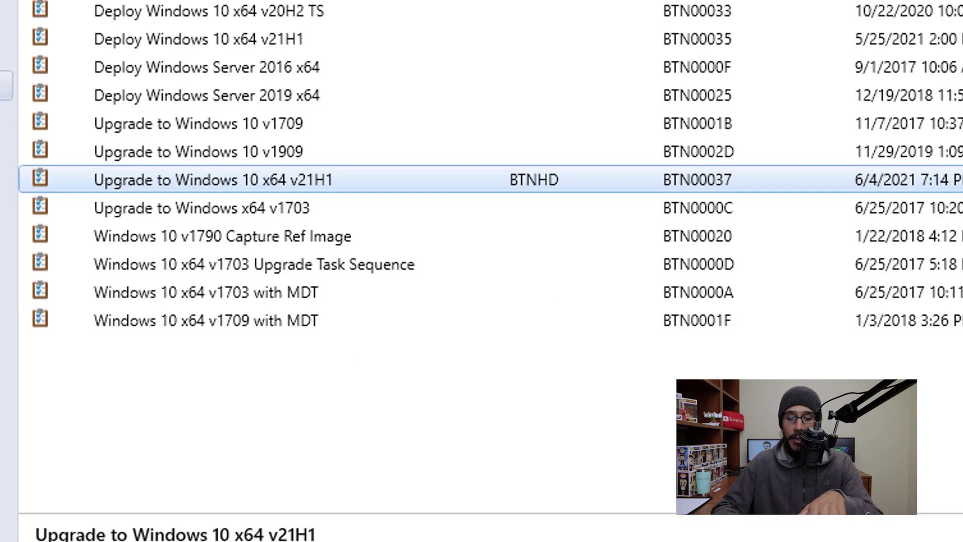
Start deploying the Upgrade to Windows 10 x64 v21H1 task sequence to the All Workstations device collection.
{"action": "right_click", "coordinate": [483, 180]}
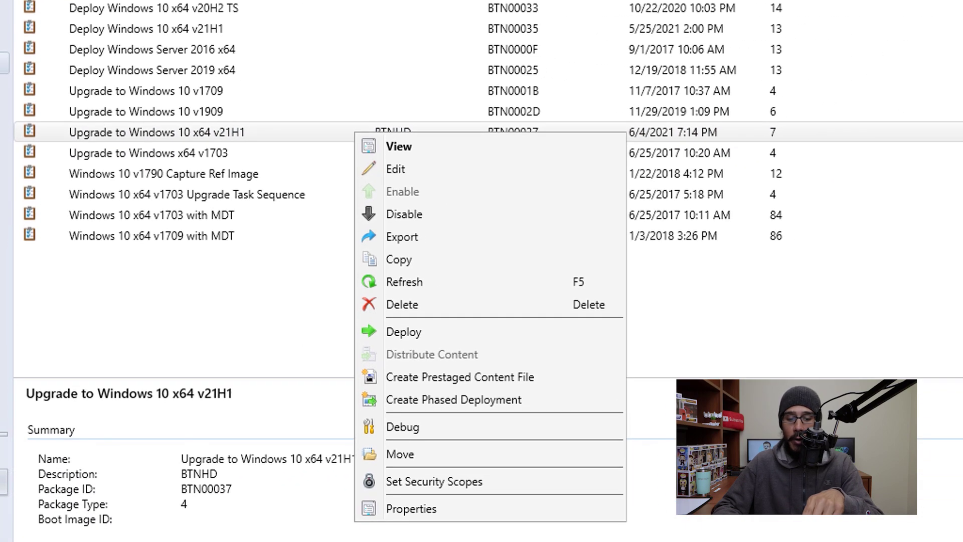
{"action": "left_click", "coordinate": [382, 350]}
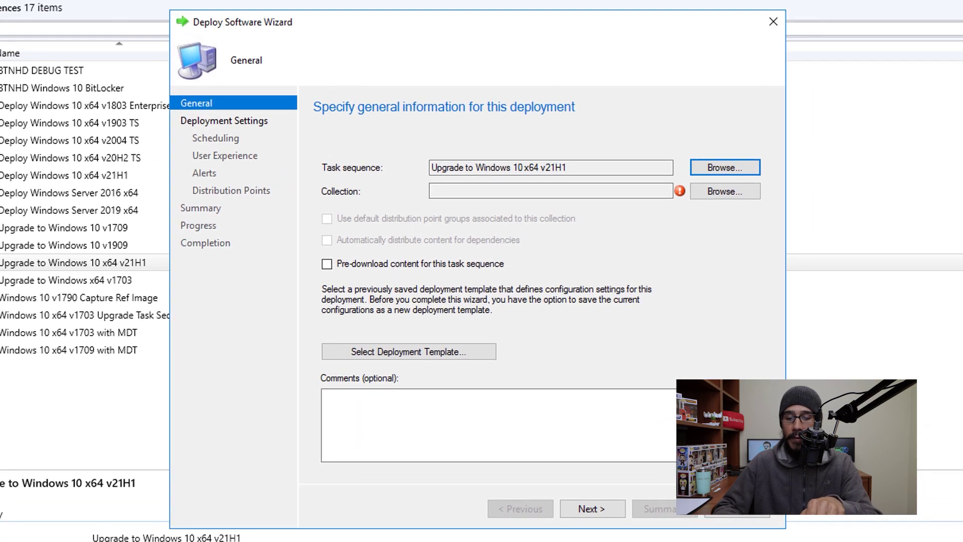
{"action": "left_click", "coordinate": [725, 191]}
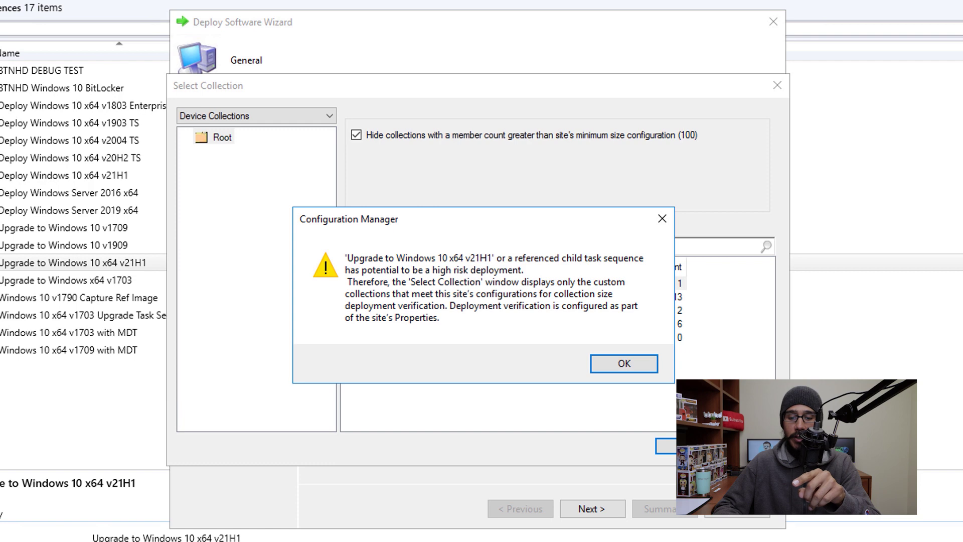
{"action": "key", "text": "Return"}
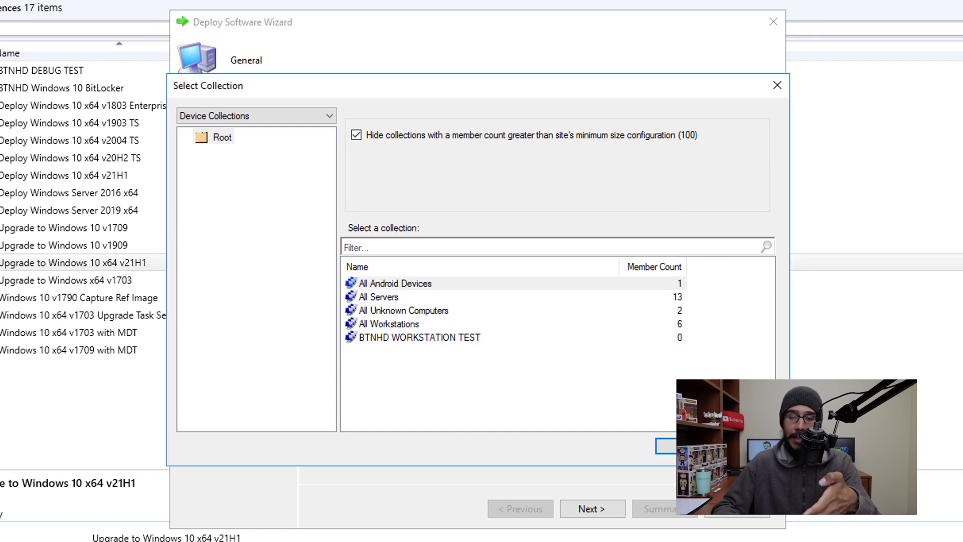
{"action": "left_click", "coordinate": [389, 324]}
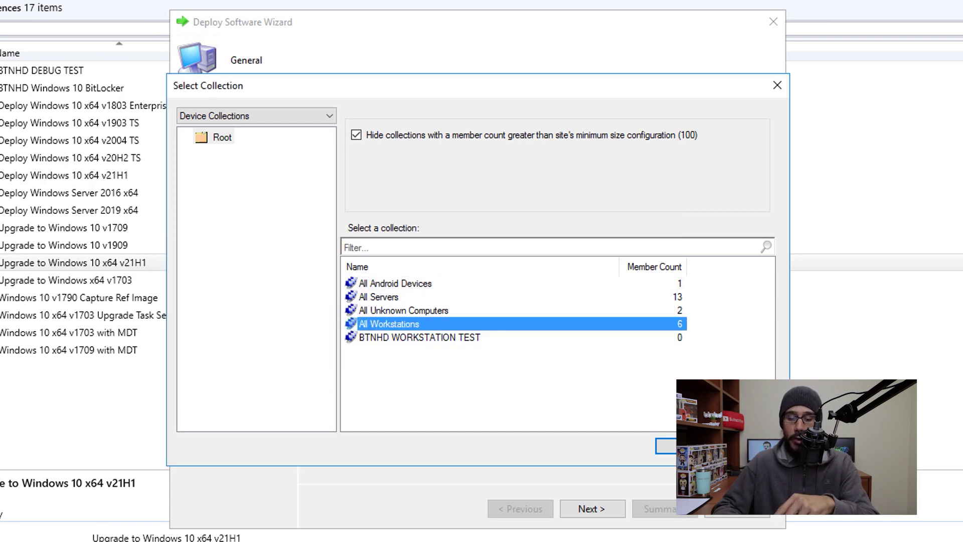
{"action": "key", "text": "Return"}
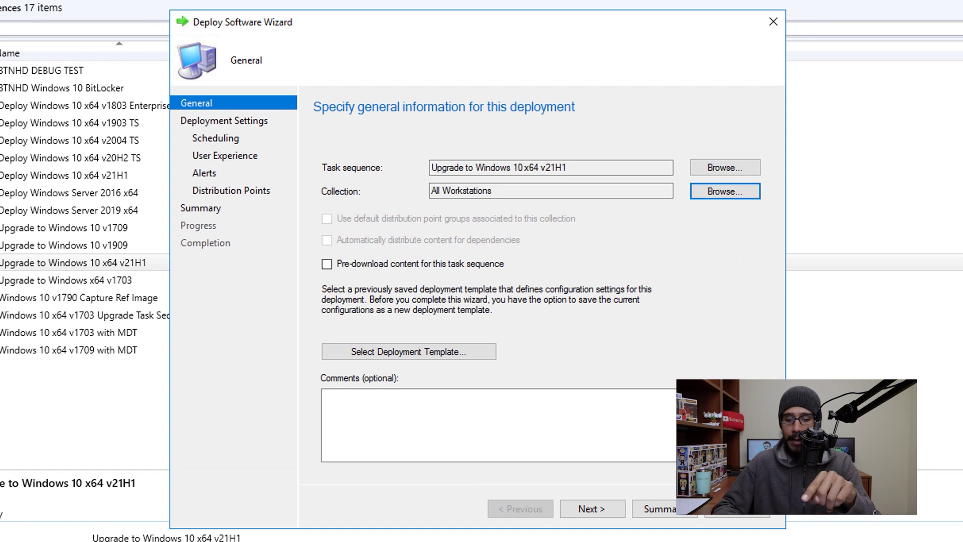
{"action": "key", "text": "alt+n"}
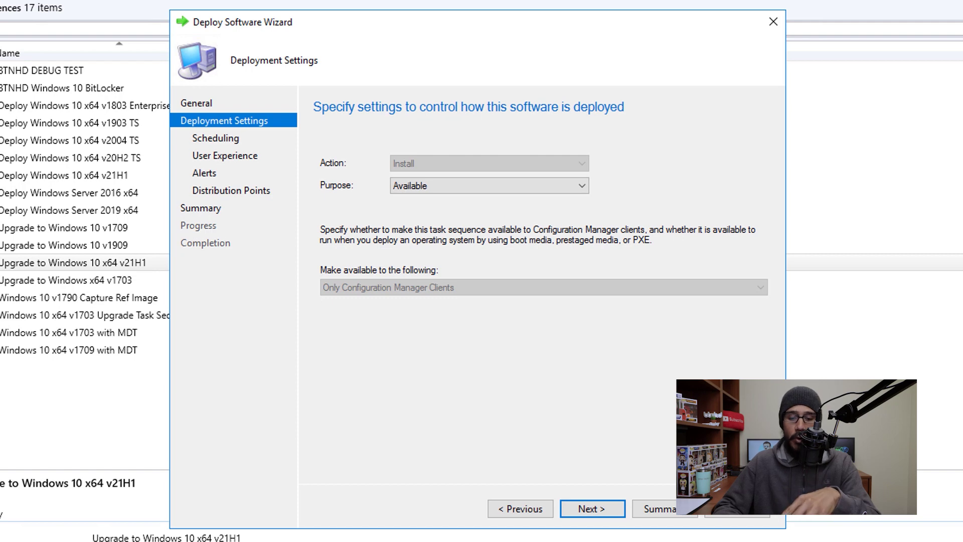
Accept the deployment's Available purpose and default scheduling, user experience and alert settings, with content downloaded locally when needed by the running task sequence.
{"action": "key", "text": "alt+n"}
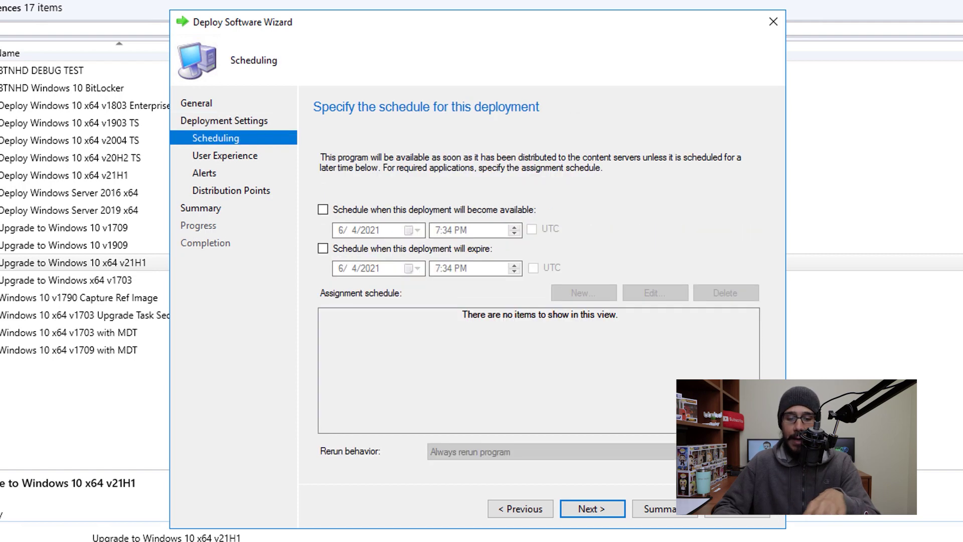
{"action": "key", "text": "alt+n"}
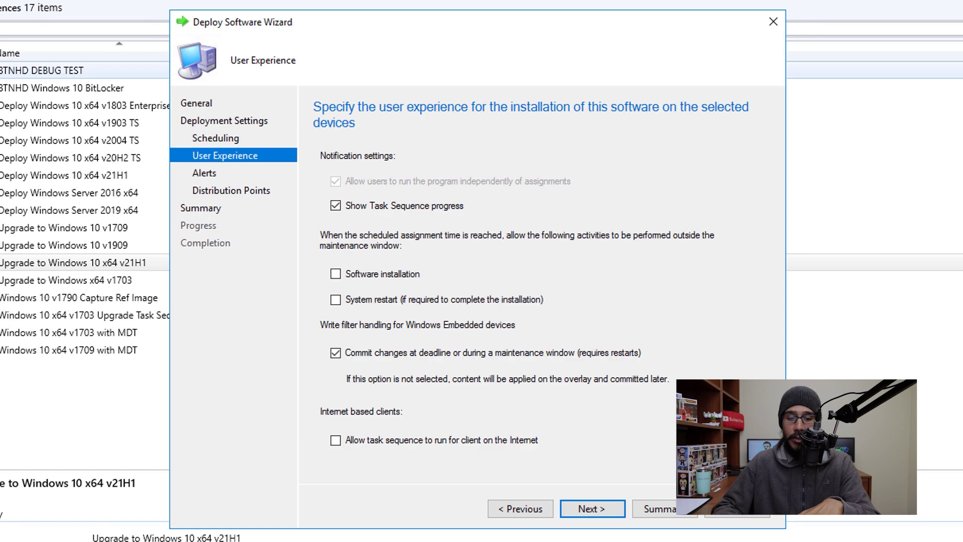
{"action": "key", "text": "alt+n"}
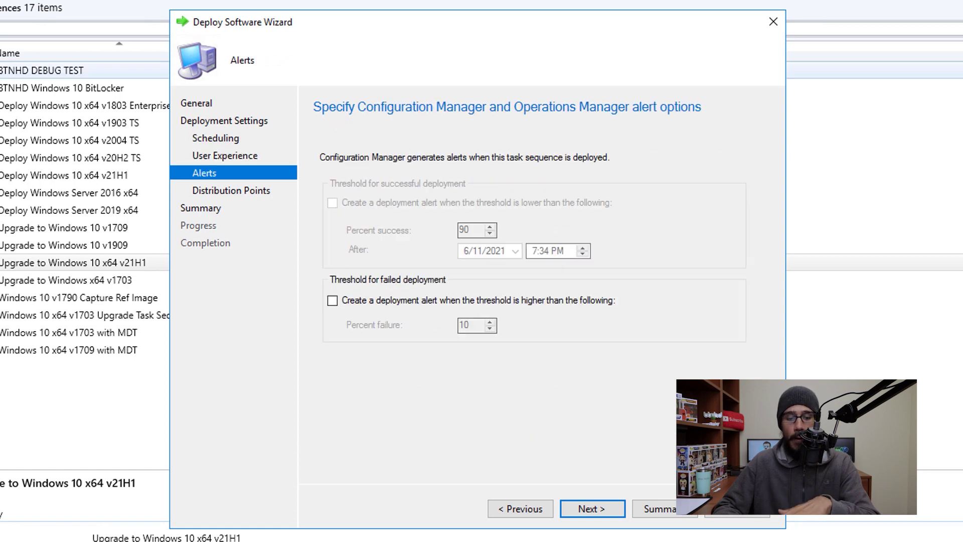
{"action": "key", "text": "alt+n"}
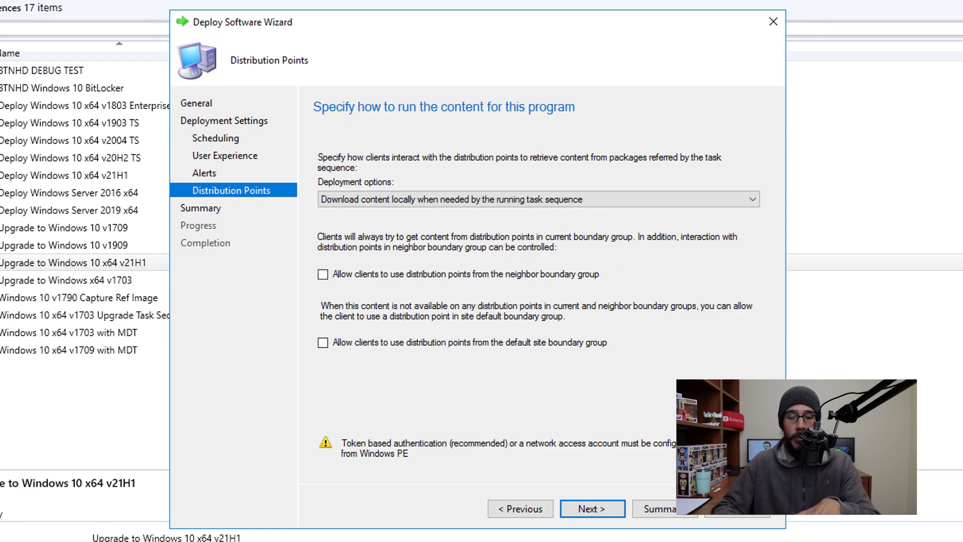
{"action": "key", "text": "alt+n"}
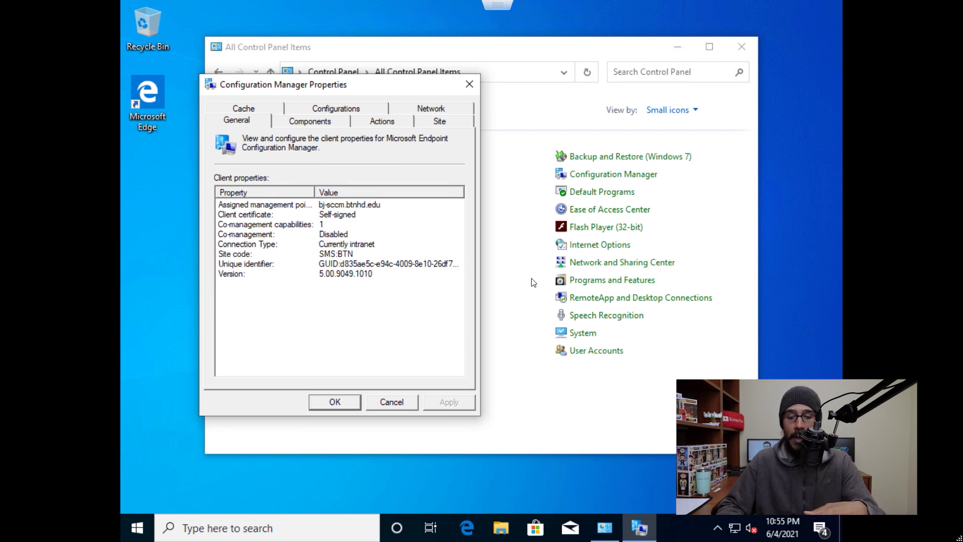
Select the Machine Policy Retrieval & Evaluation Cycle action in the client computer's Configuration Manager properties.
{"action": "key", "text": "ctrl+Tab"}
{"action": "key", "text": "ctrl+Tab"}
{"action": "key", "text": "m"}
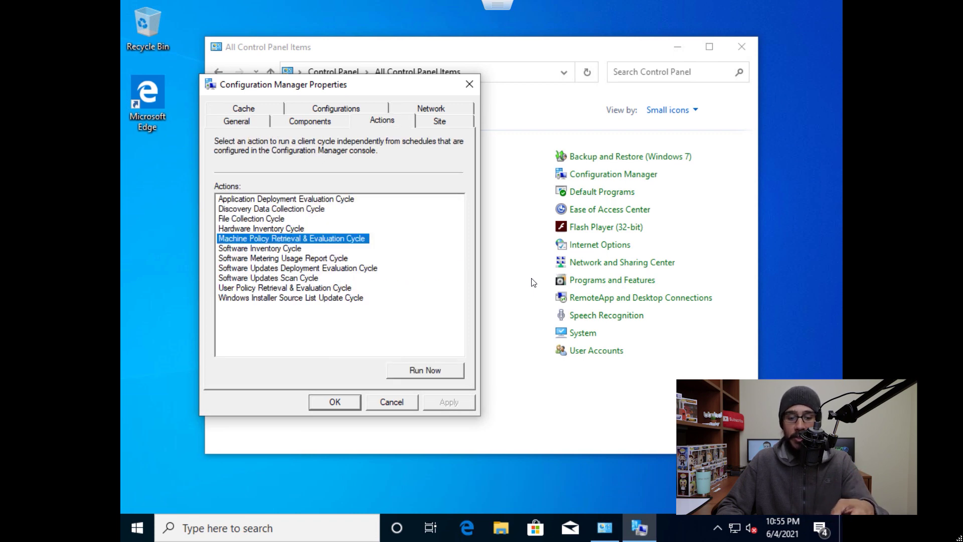